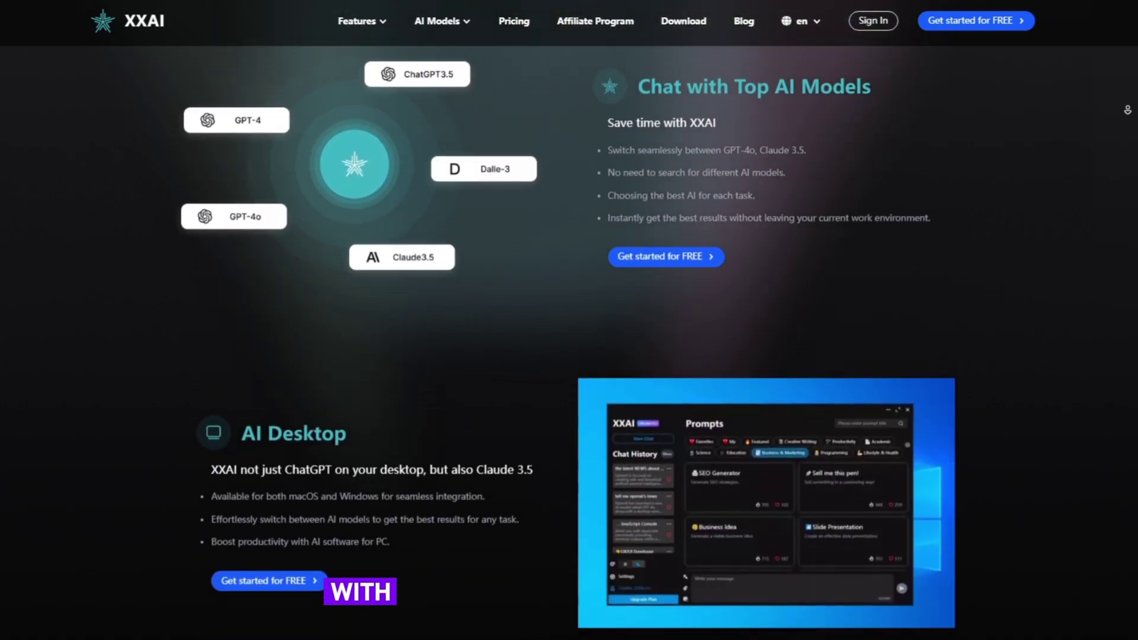
Step: Scroll the XXAI homepage through the AI Desktop, Writing, Translation, Prompt Library and AI models sections
{"action": "scroll", "coordinate": [569, 320], "scroll_direction": "down", "scroll_amount": 2}
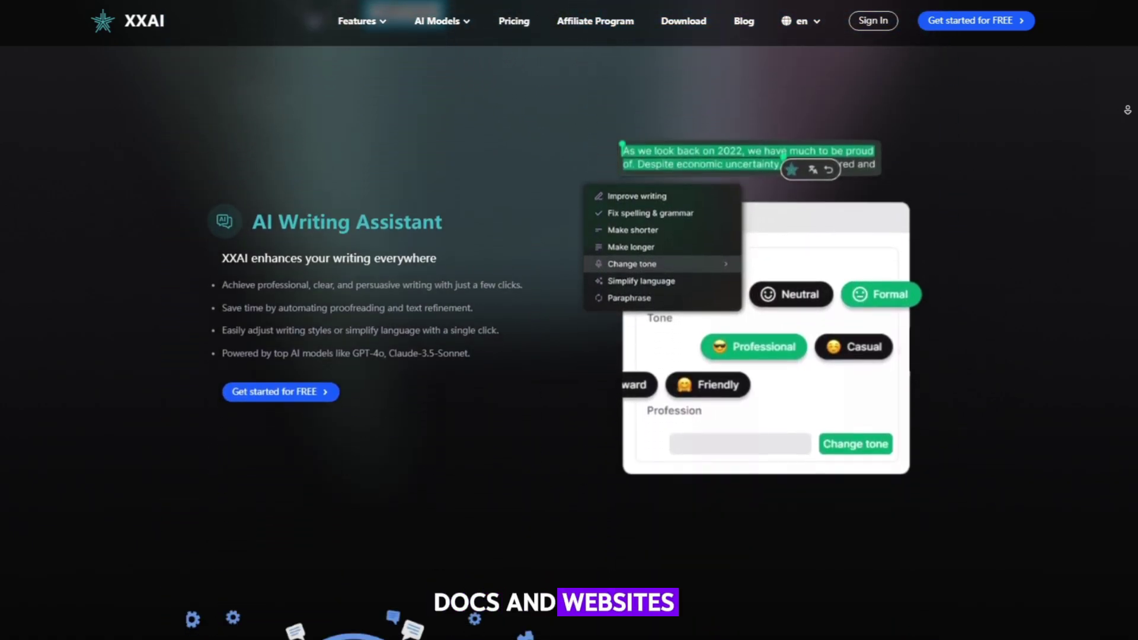
{"action": "scroll", "coordinate": [568, 320], "scroll_direction": "down", "scroll_amount": 8}
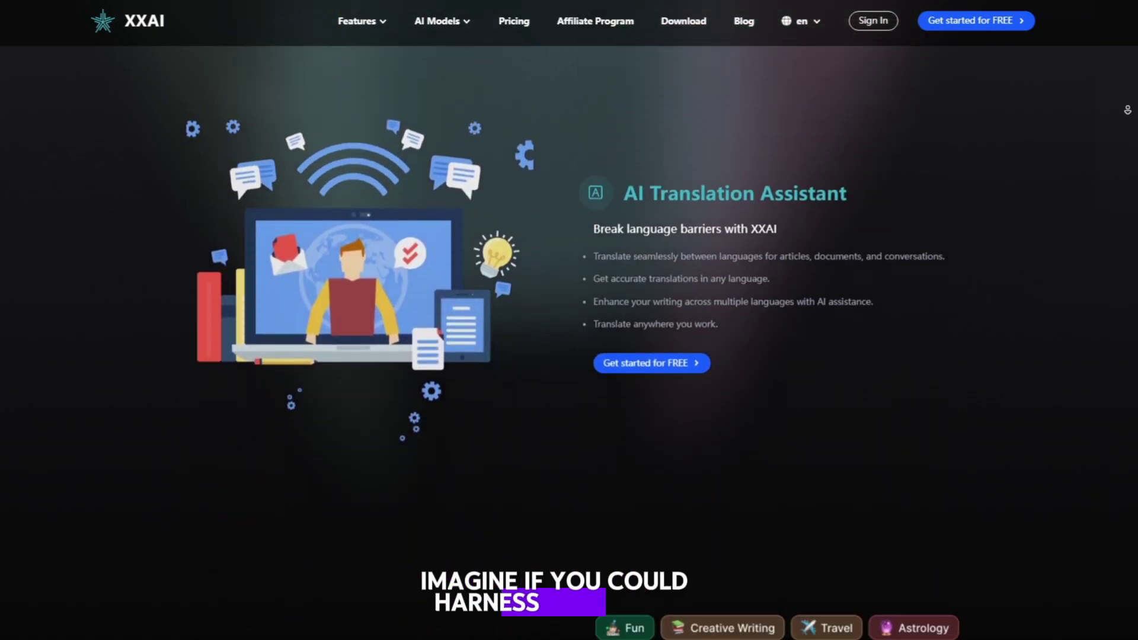
{"action": "scroll", "coordinate": [569, 320], "scroll_direction": "down", "scroll_amount": 8}
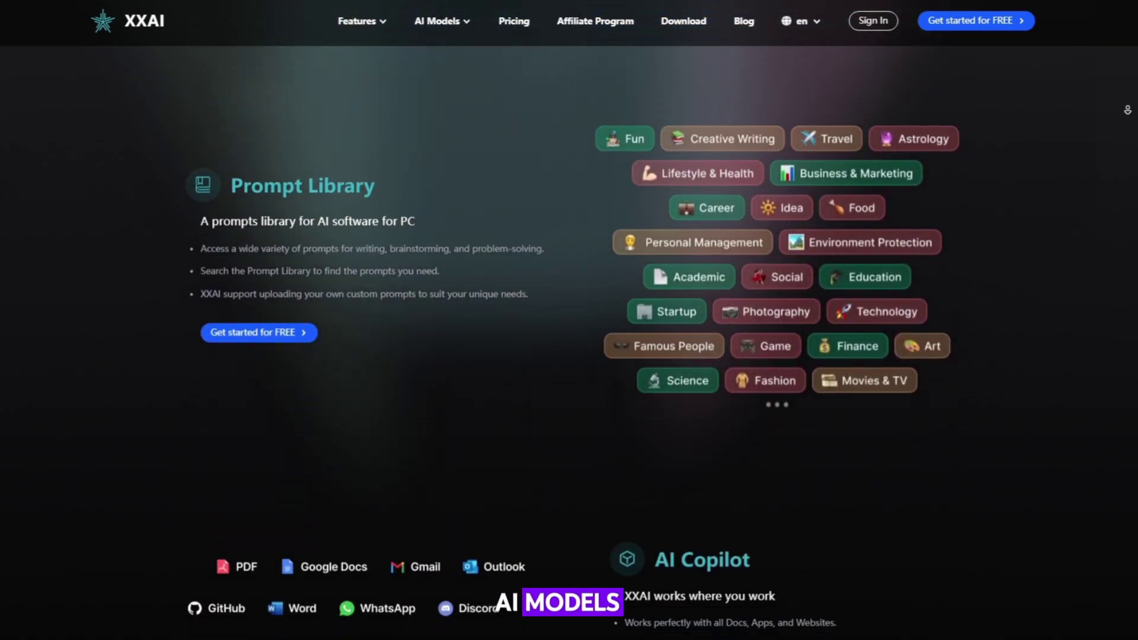
{"action": "scroll", "coordinate": [569, 320], "scroll_direction": "down", "scroll_amount": 8}
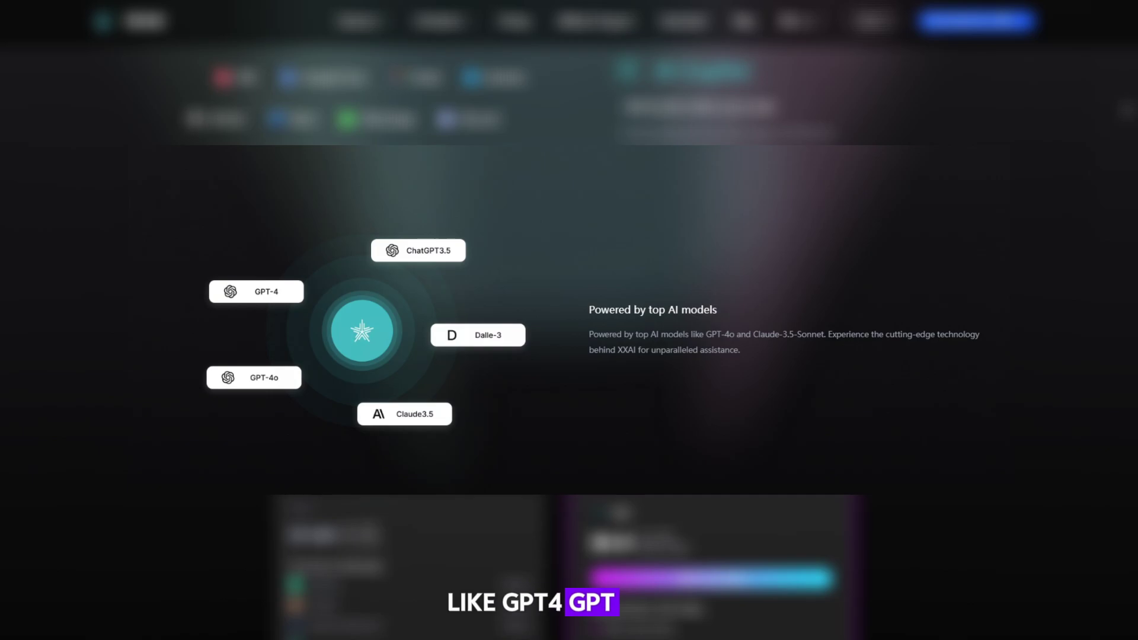
{"action": "scroll", "coordinate": [569, 320], "scroll_direction": "down", "scroll_amount": 8}
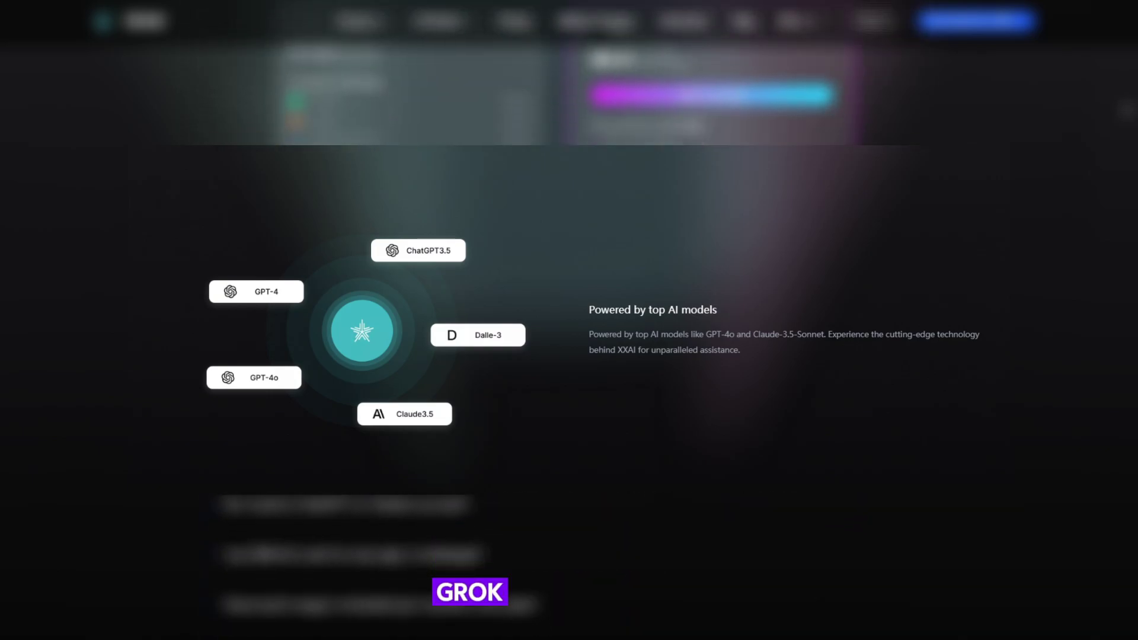
{"action": "scroll", "coordinate": [569, 320], "scroll_direction": "down", "scroll_amount": 8}
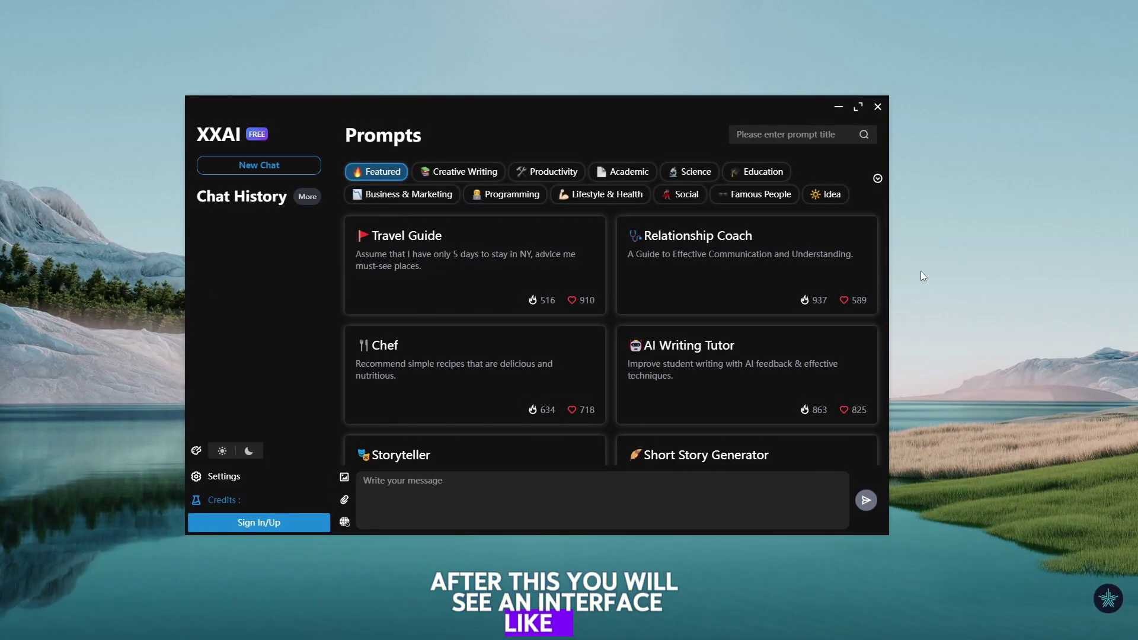
Step: Sign in, start a new chat, and review the GPT, Claude, Gemini, Other and DALL-E 3 model lists
{"action": "left_click", "coordinate": [276, 525]}
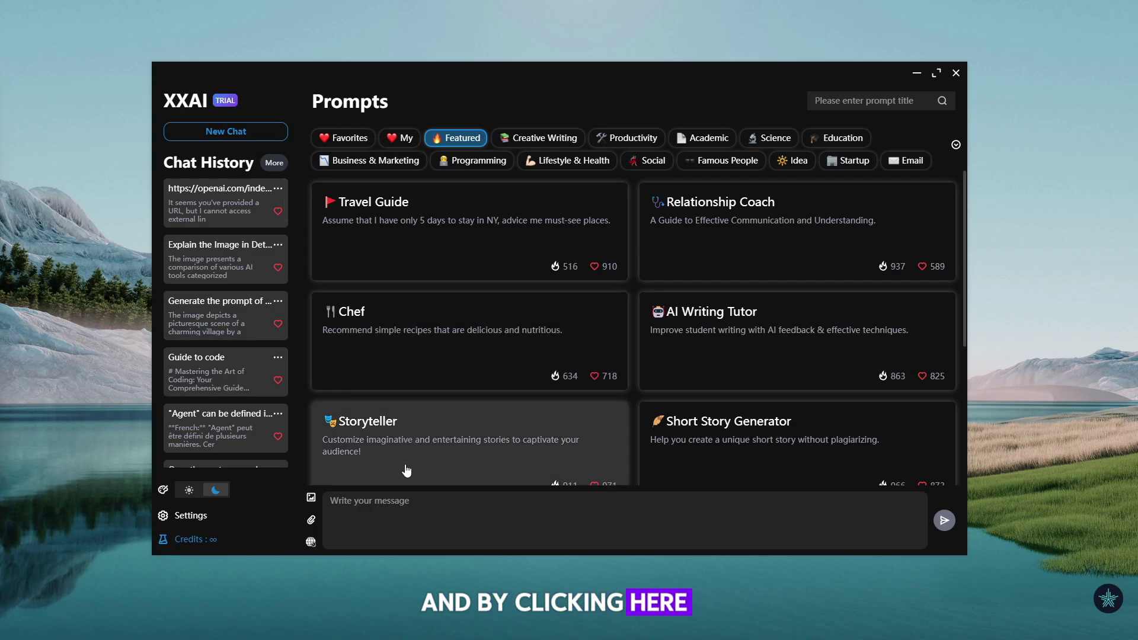
{"action": "left_click", "coordinate": [395, 511]}
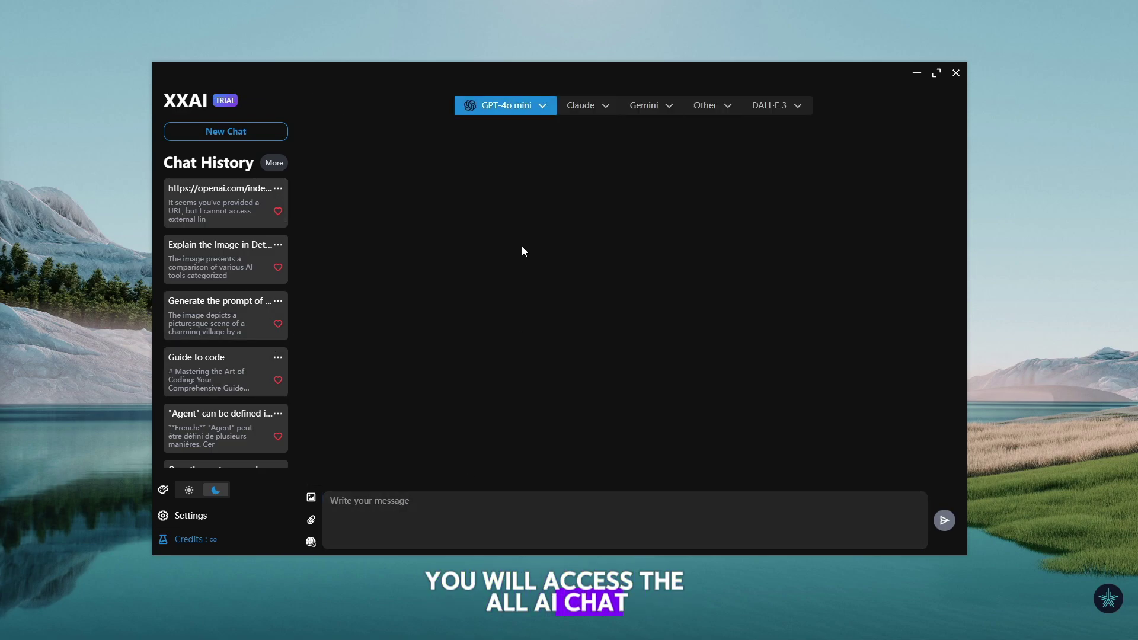
{"action": "mouse_move", "coordinate": [540, 105]}
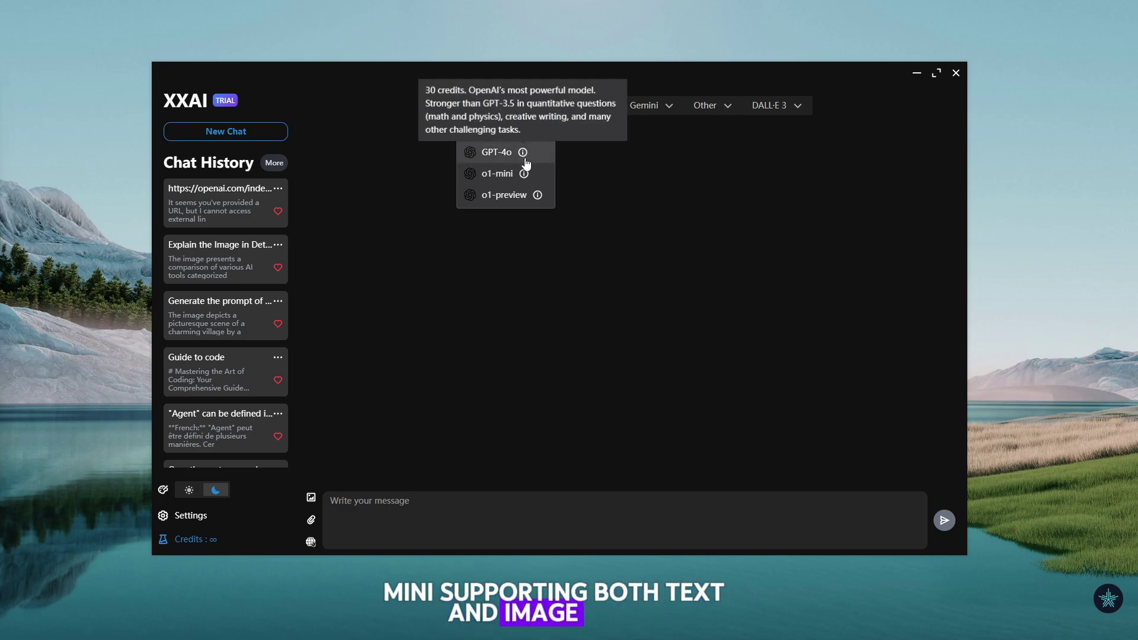
{"action": "mouse_move", "coordinate": [590, 117]}
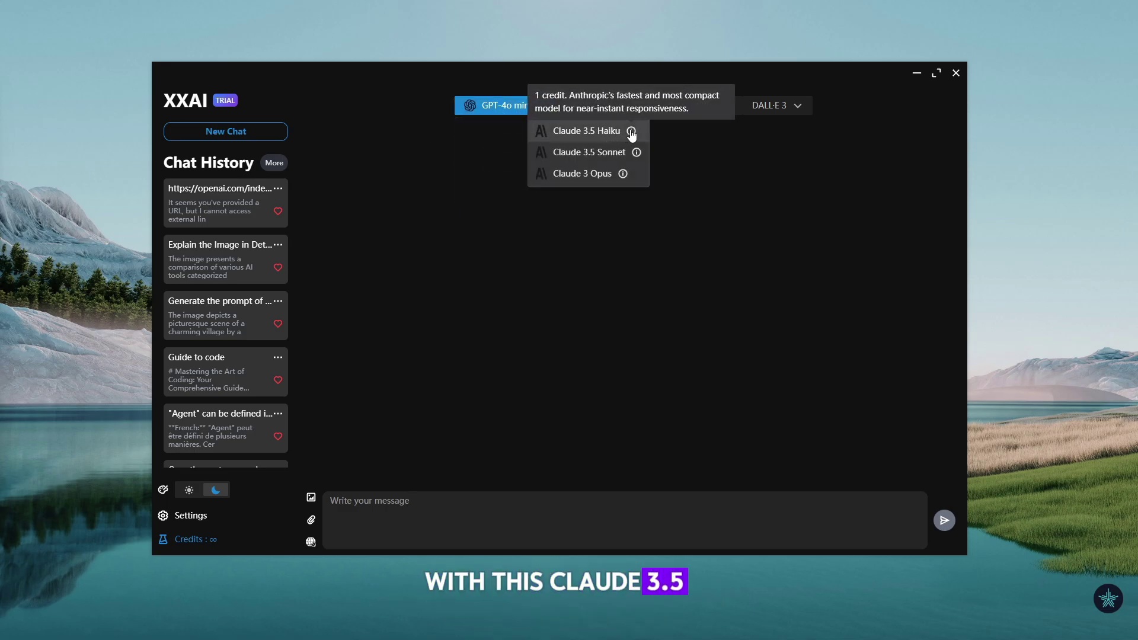
{"action": "mouse_move", "coordinate": [679, 112]}
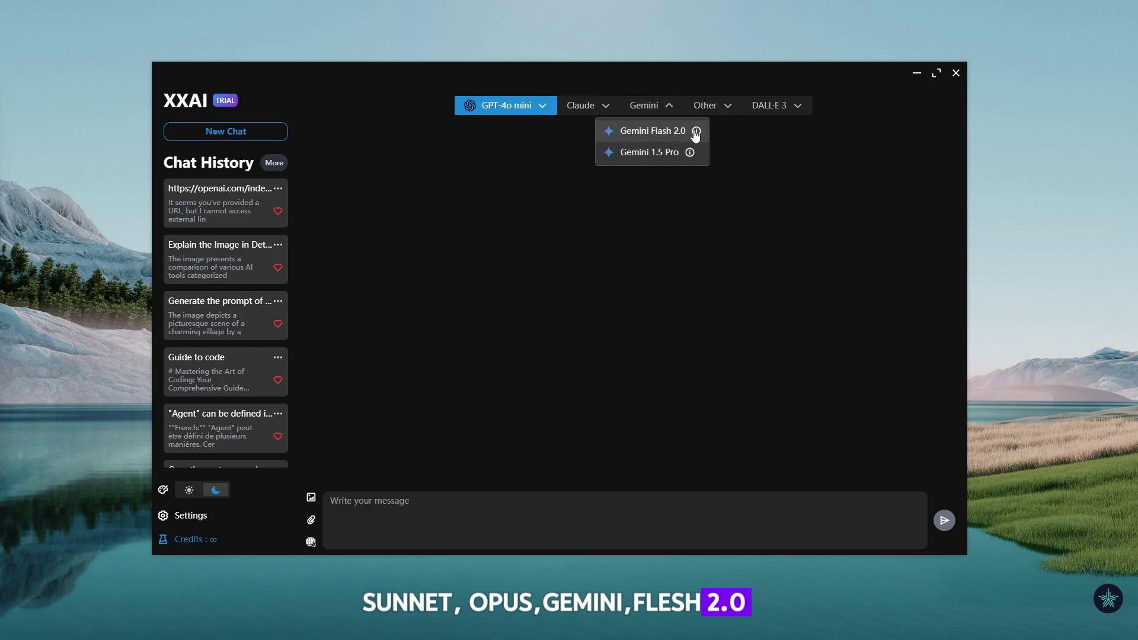
{"action": "mouse_move", "coordinate": [698, 136]}
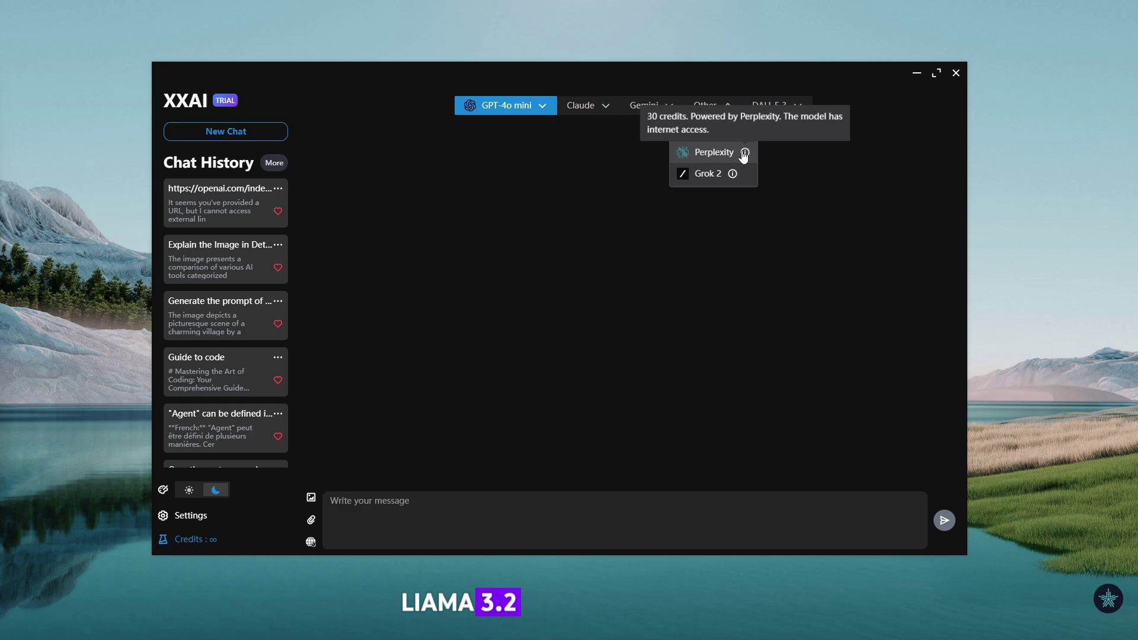
{"action": "mouse_move", "coordinate": [790, 117]}
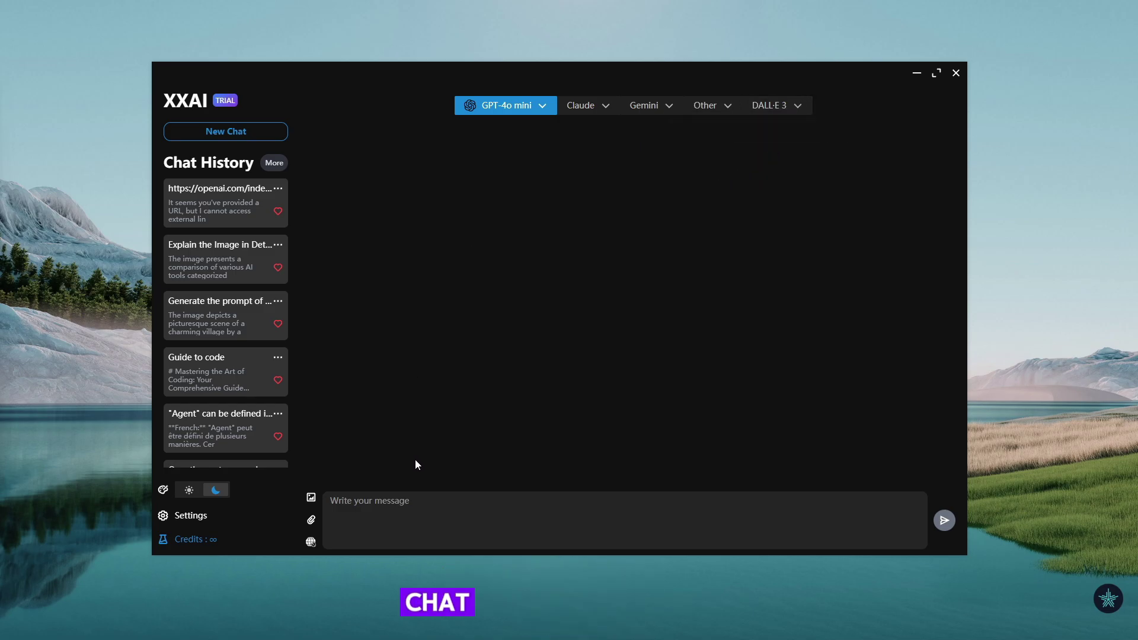
Step: Paste and send 'I need good business ideas' to GPT-4o mini
{"action": "left_click", "coordinate": [362, 514]}
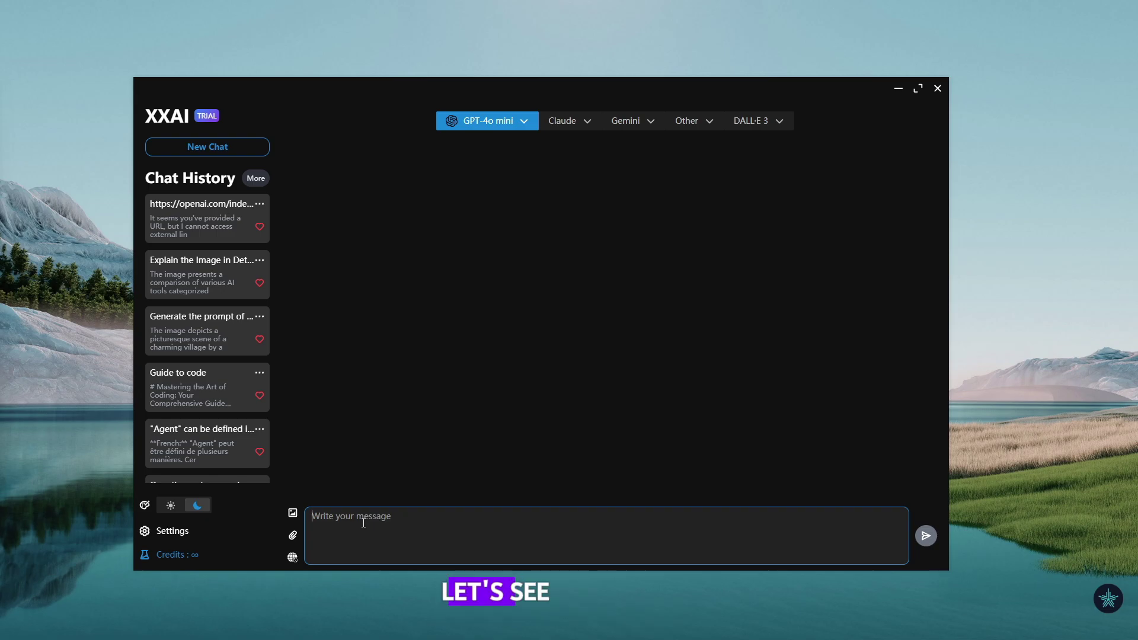
{"action": "type", "text": "I need good business ideas"}
{"action": "key", "text": "Return"}
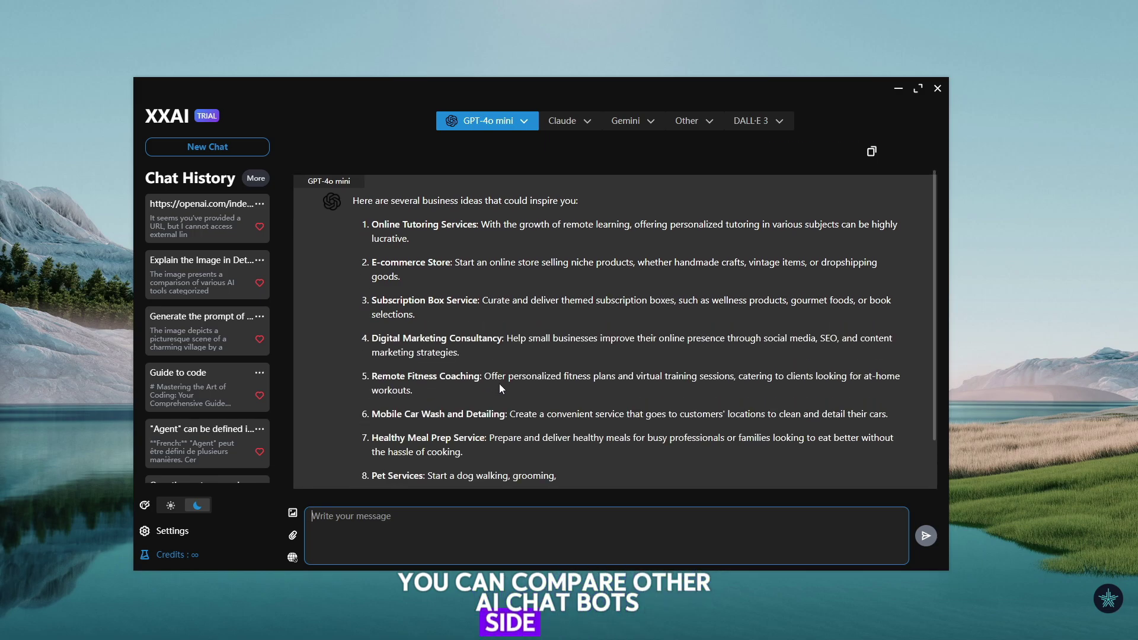
Step: Switch the model to Claude 3.5 Haiku and resend the same business ideas question
{"action": "left_click", "coordinate": [562, 122]}
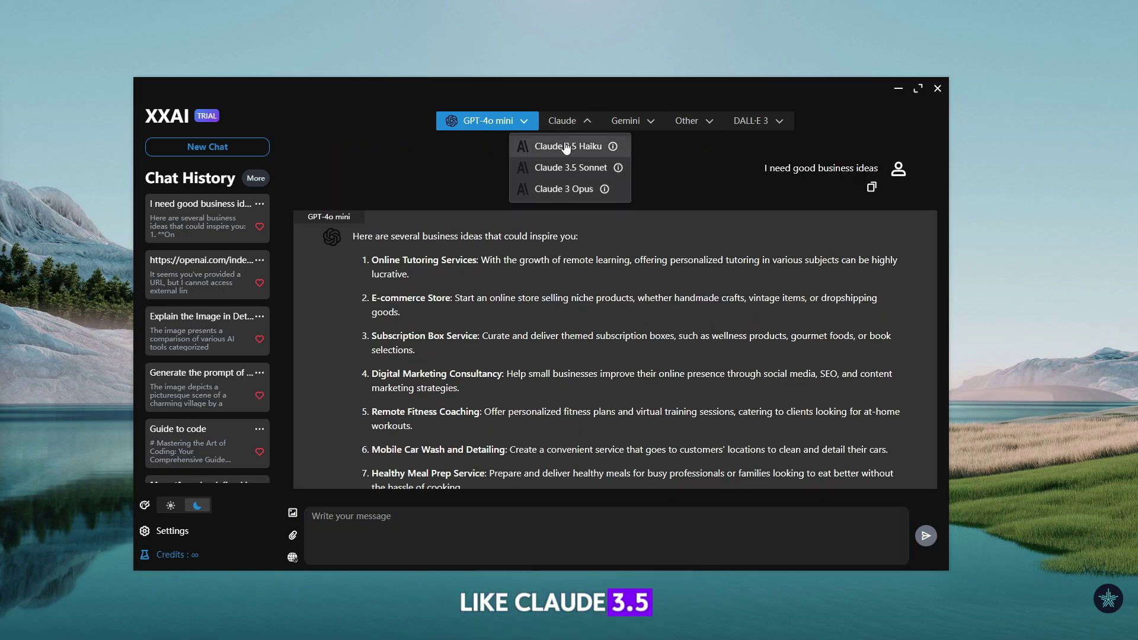
{"action": "left_click", "coordinate": [561, 148]}
{"action": "left_click", "coordinate": [429, 530]}
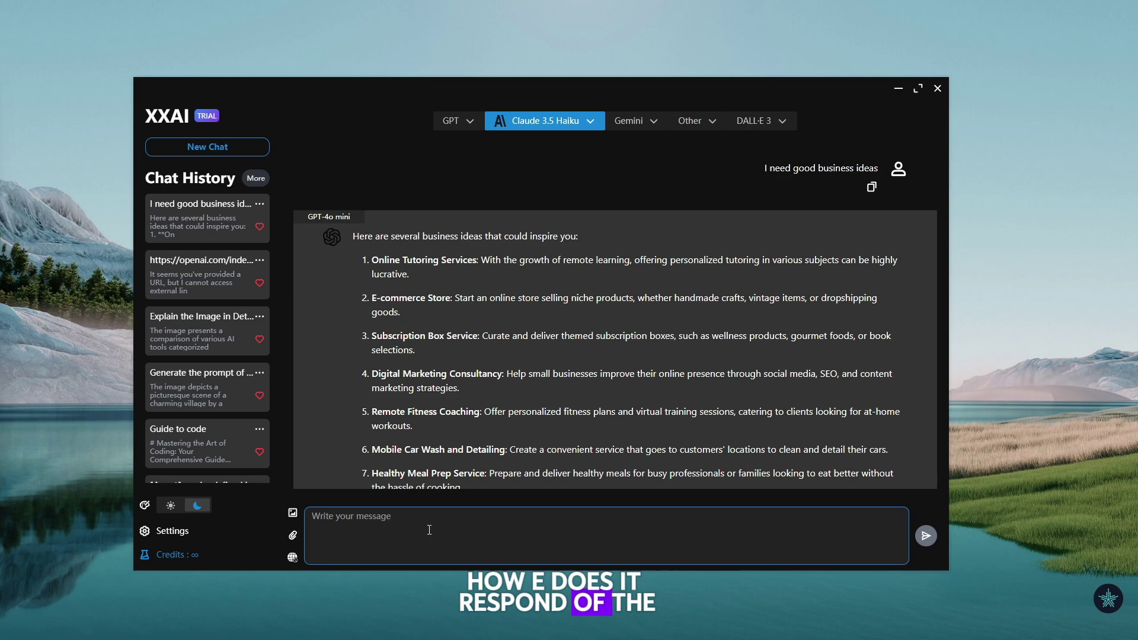
{"action": "key", "text": "Return"}
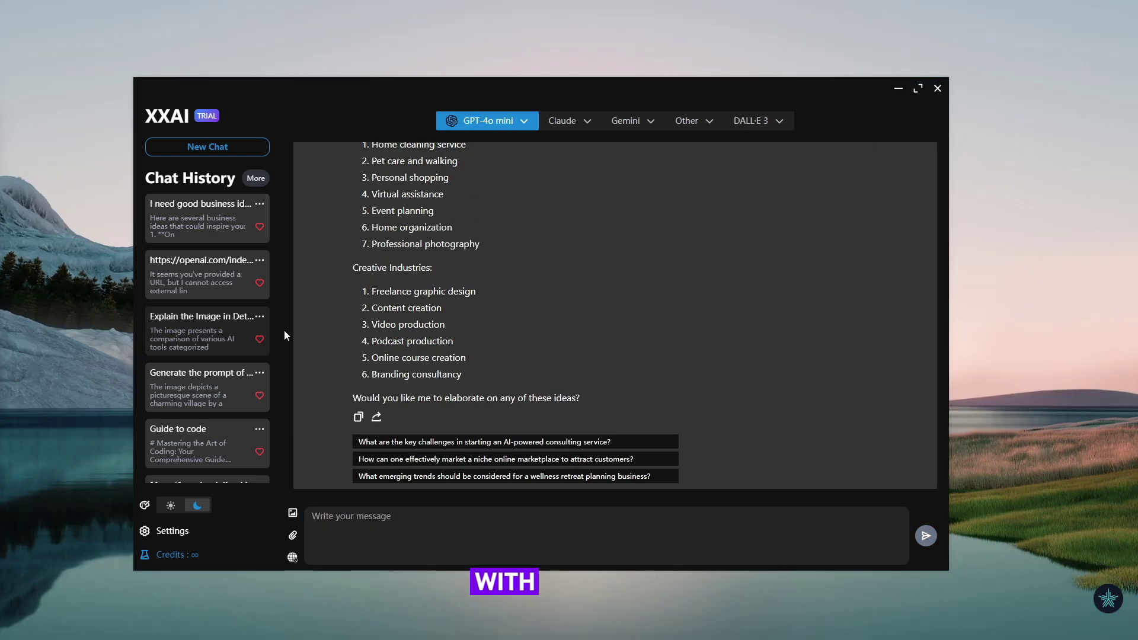
Step: With DALL-E 3, generate a misty forest with a stream at dawn and view it enlarged
{"action": "left_click", "coordinate": [754, 121]}
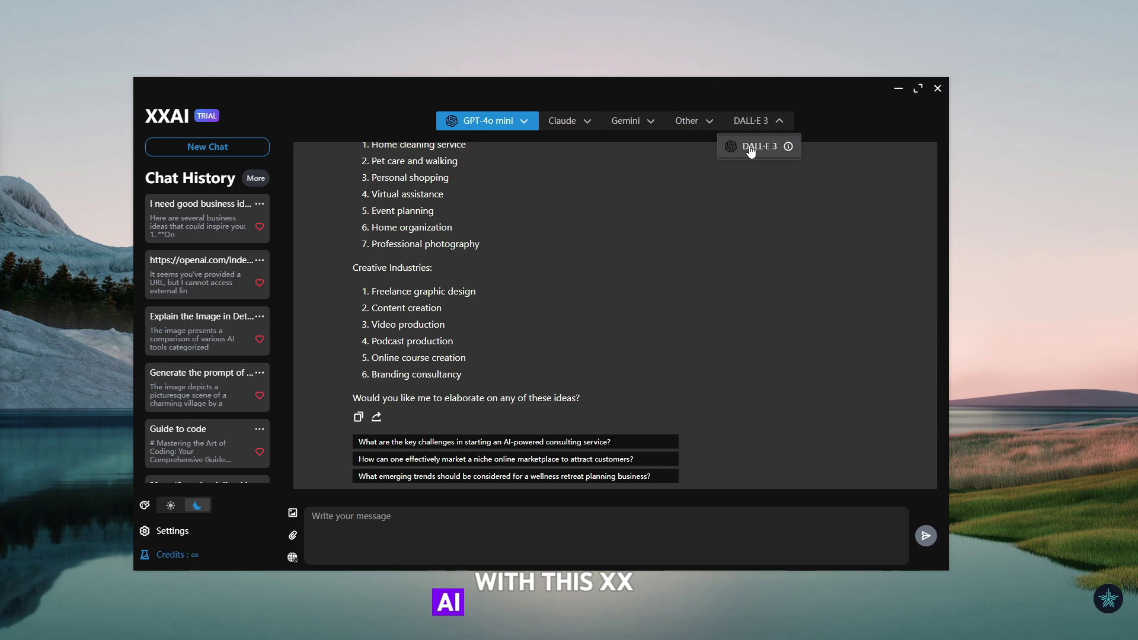
{"action": "left_click", "coordinate": [751, 148]}
{"action": "left_click", "coordinate": [350, 514]}
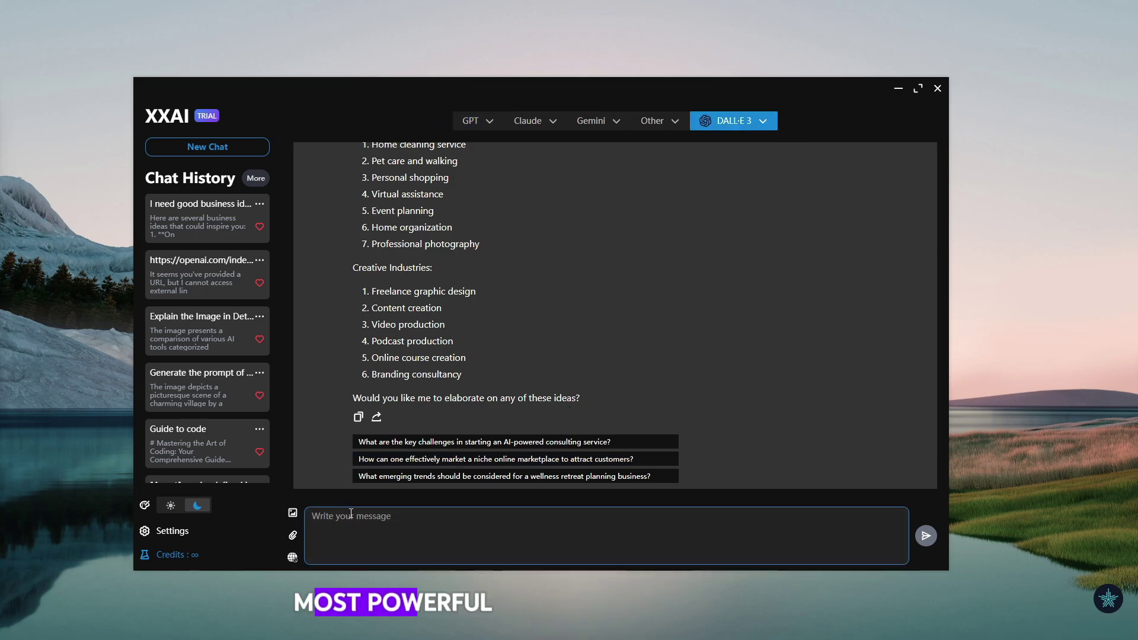
{"action": "type", "text": "Create an image of a serene, misty forest at dawn. The sunlight gently filters through the tall trees, illuminating a carpet of vibrant wildflowers and ferns. A small, crystal-clear stream winds through the scene, reflecting the soft colors of the morning sky. In the background, a deer pauses to drink from the stream, adding a sense of tranquility to this peaceful natural setting."}
{"action": "left_click", "coordinate": [928, 536]}
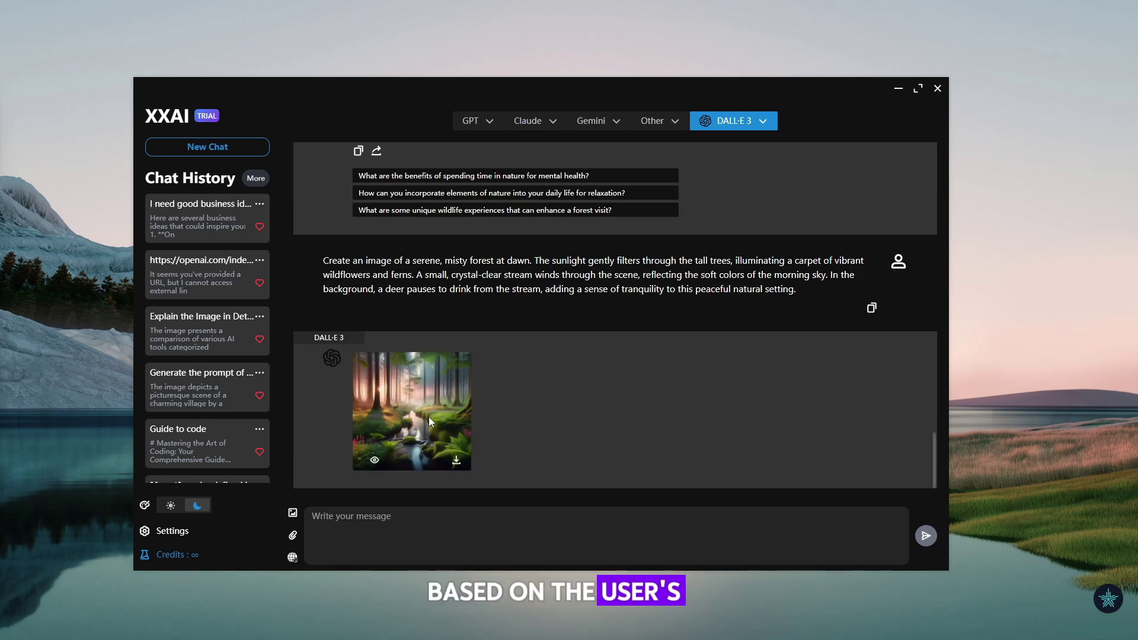
{"action": "left_click", "coordinate": [375, 460]}
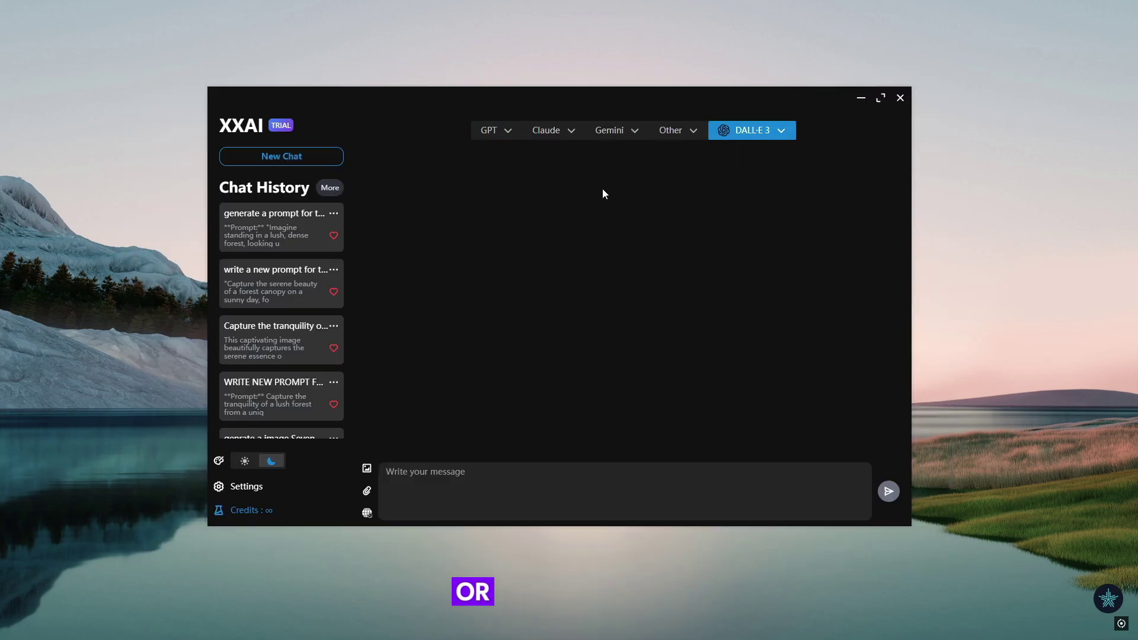
Step: Switch to GPT-4o mini, attach an image, and send 'generate a prompt for this image'
{"action": "left_click", "coordinate": [491, 129]}
{"action": "left_click", "coordinate": [495, 155]}
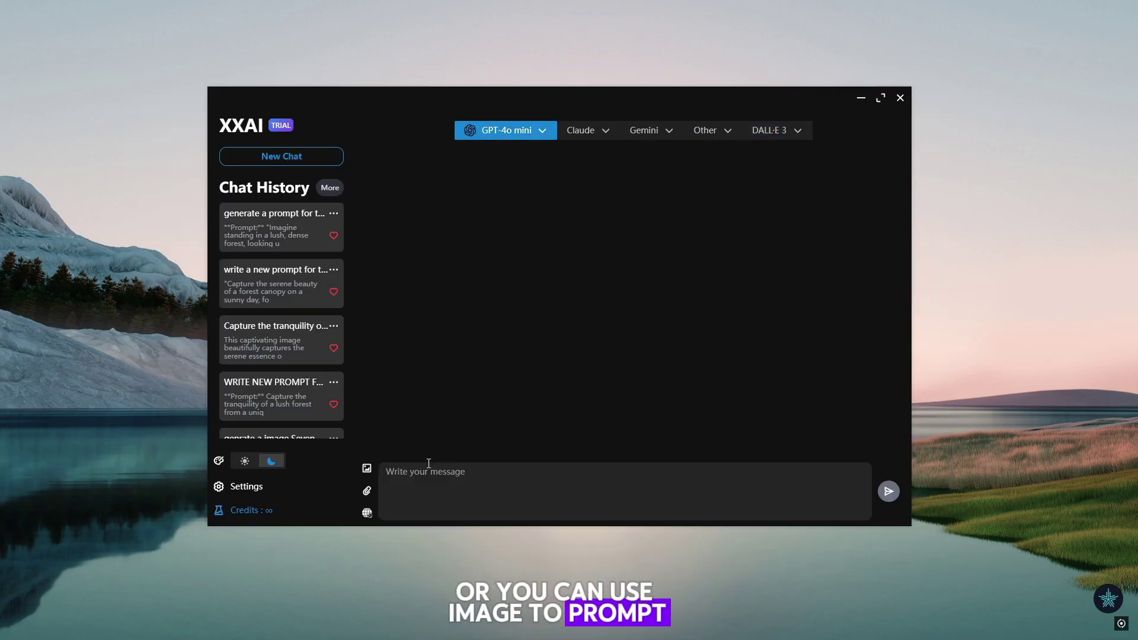
{"action": "left_click", "coordinate": [366, 468]}
{"action": "left_click", "coordinate": [376, 194]}
{"action": "left_click", "coordinate": [666, 378]}
{"action": "left_click", "coordinate": [461, 474]}
{"action": "type", "text": "gene"}
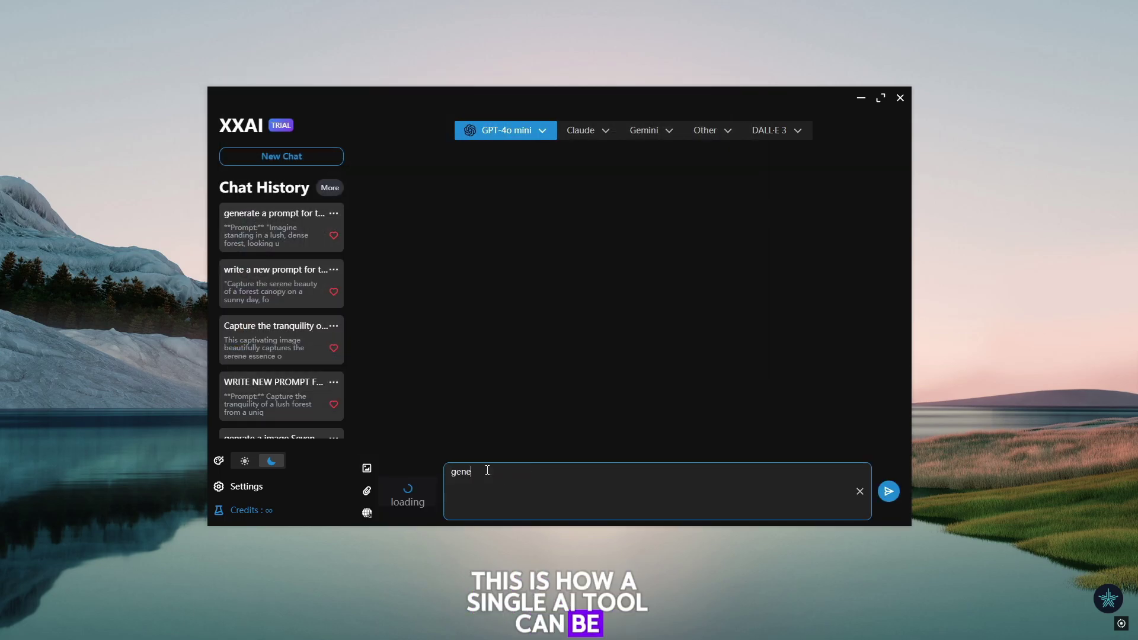
{"action": "type", "text": "rate a prompt for this image"}
{"action": "key", "text": "Return"}
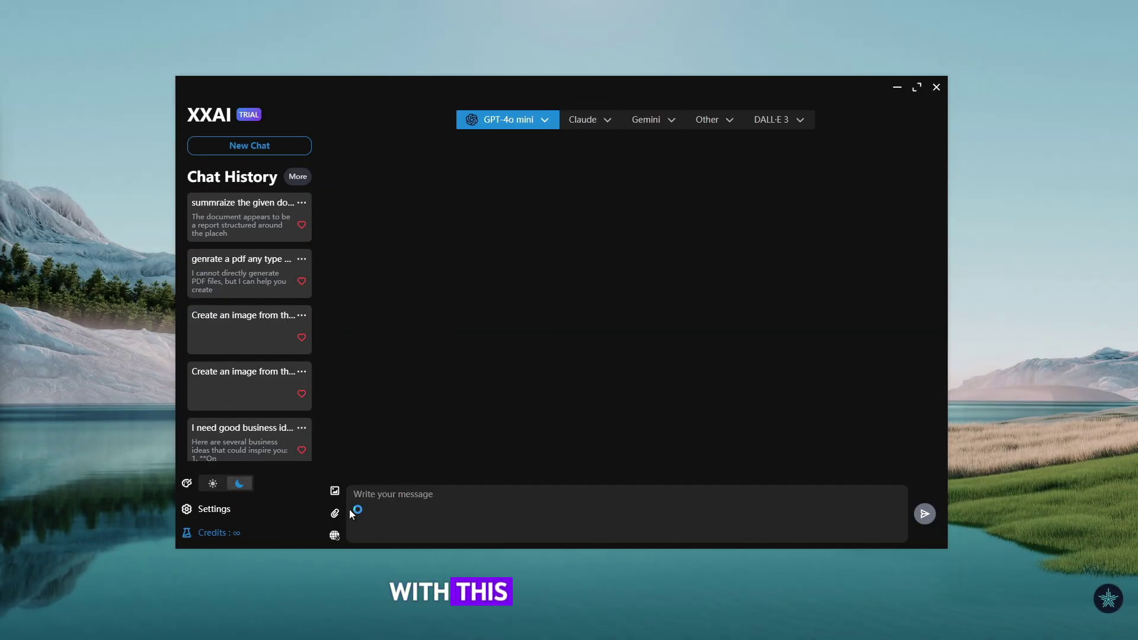
Step: Attach Report.docx and ask GPT-4o mini to 'summarize the given document'
{"action": "left_click", "coordinate": [308, 189]}
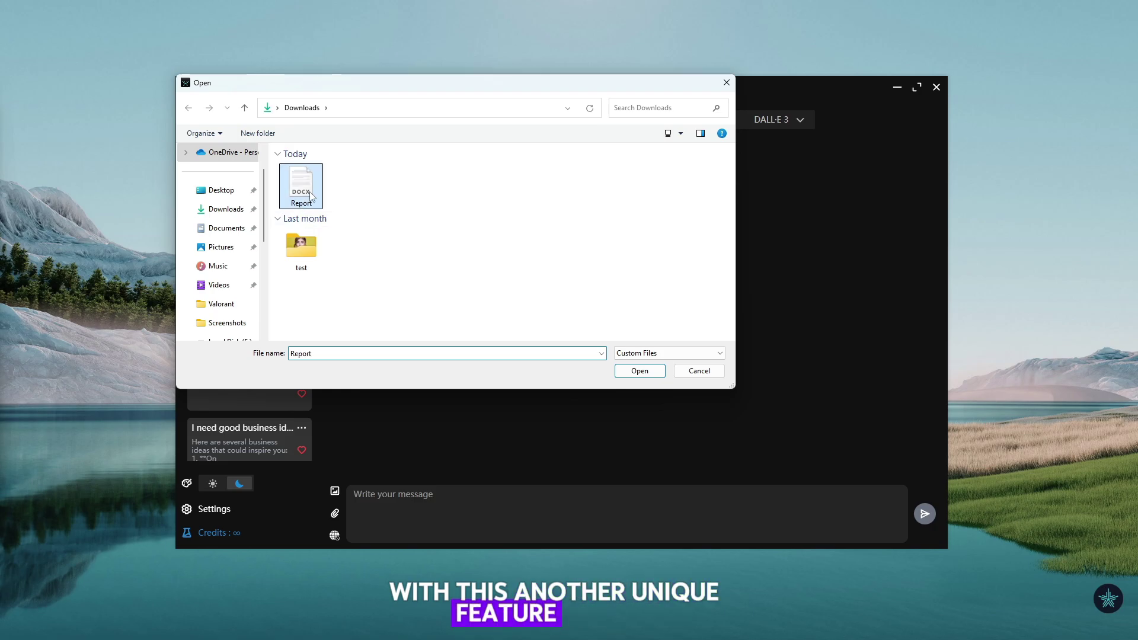
{"action": "left_click", "coordinate": [640, 371]}
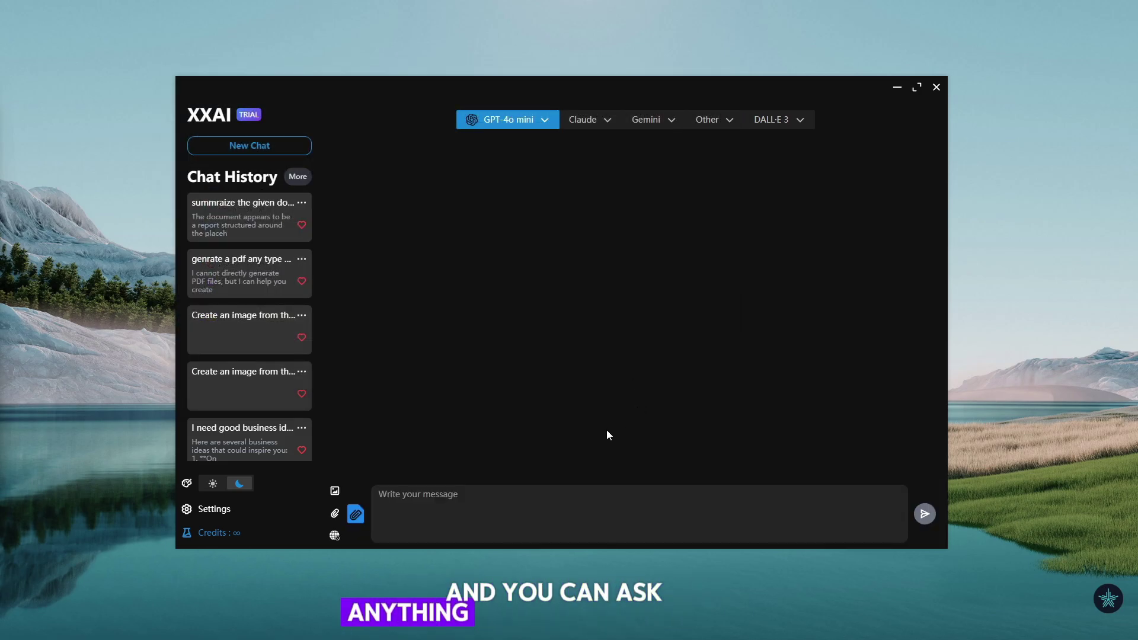
{"action": "left_click", "coordinate": [528, 124]}
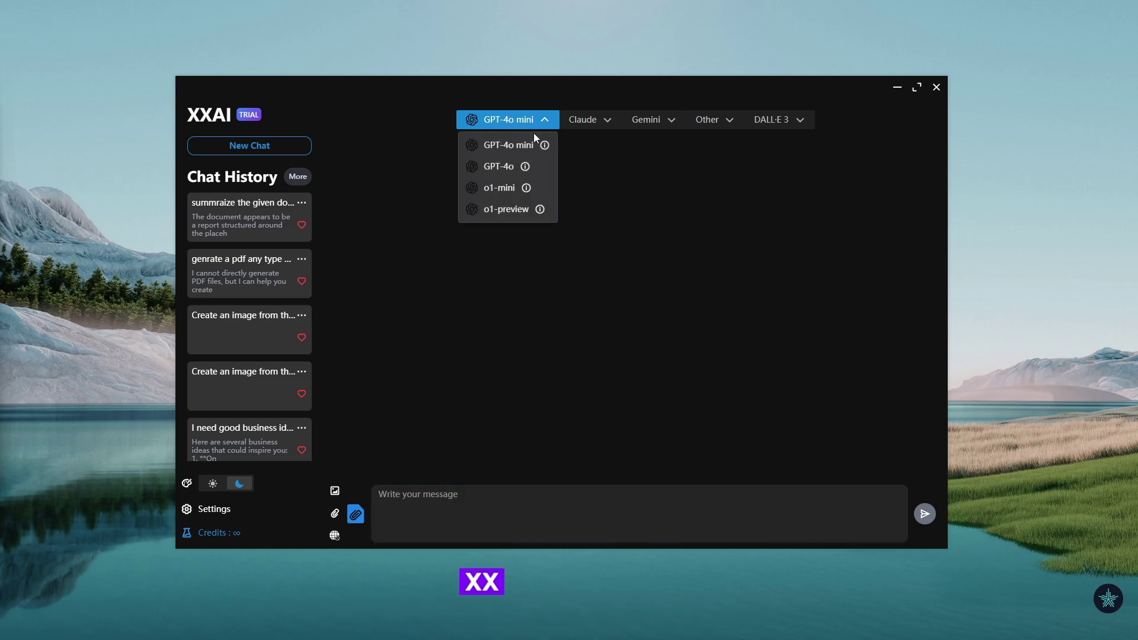
{"action": "left_click", "coordinate": [504, 152]}
{"action": "left_click", "coordinate": [440, 499]}
{"action": "type", "text": "summarize the given document"}
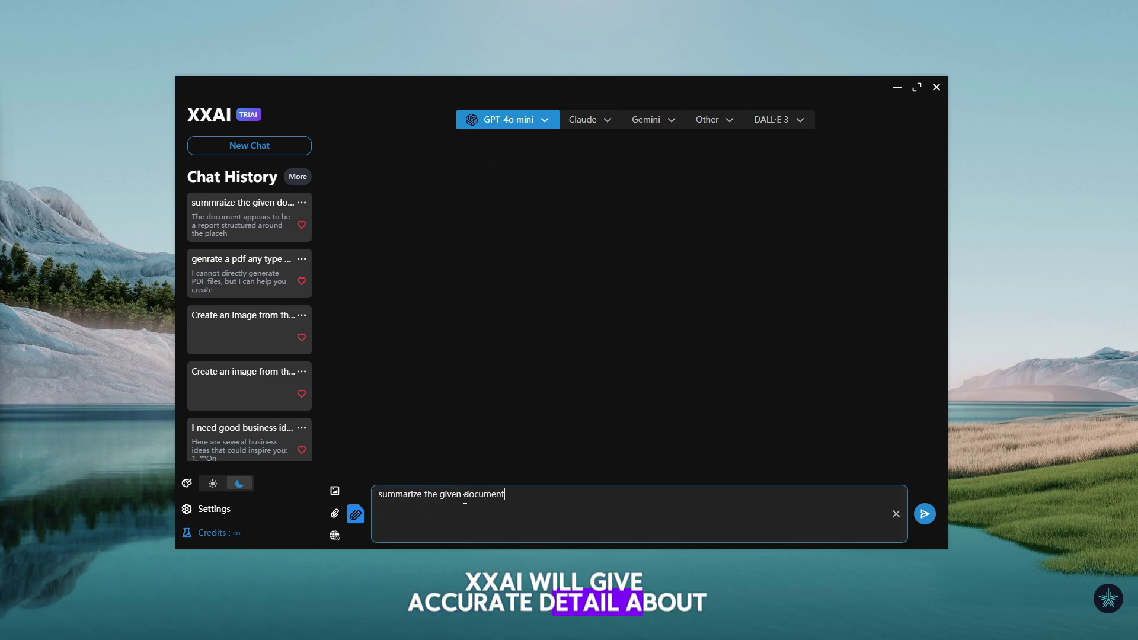
{"action": "left_click", "coordinate": [924, 514]}
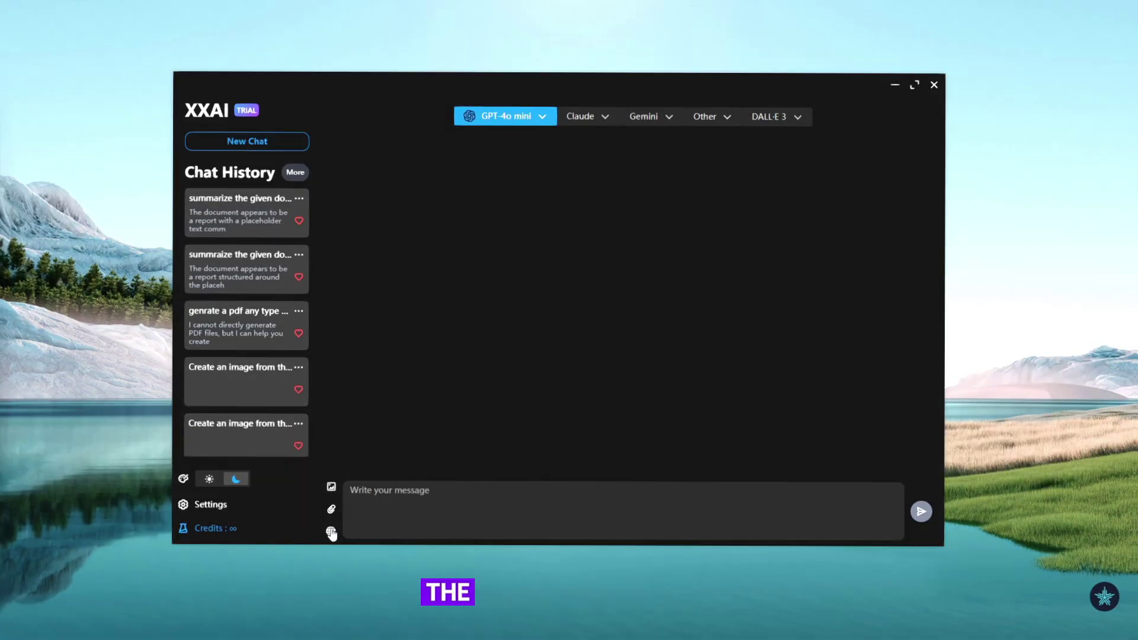
Step: Enable Web Browsing and send 'what is latest update of valorat rant'
{"action": "left_click", "coordinate": [335, 535]}
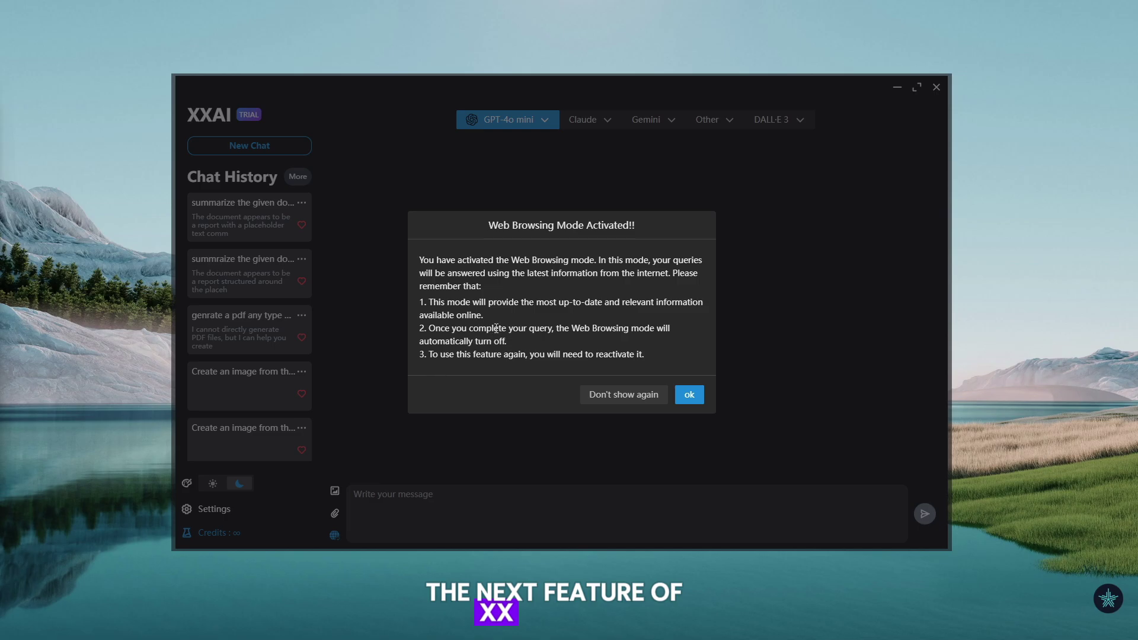
{"action": "left_click", "coordinate": [698, 398]}
{"action": "left_click", "coordinate": [491, 504]}
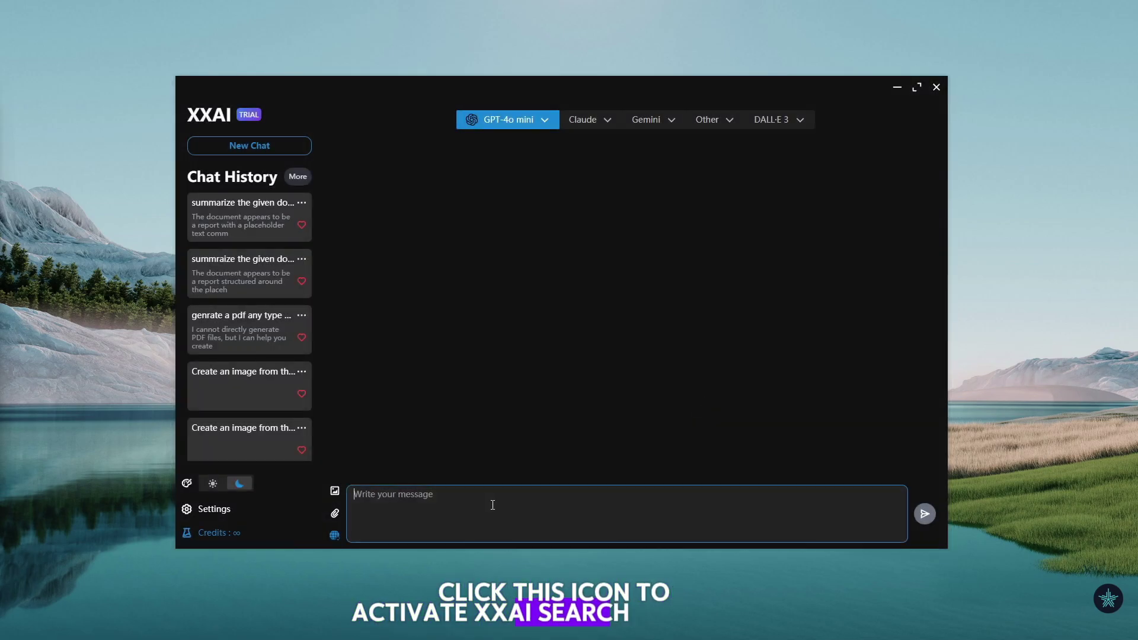
{"action": "type", "text": "what is latest "}
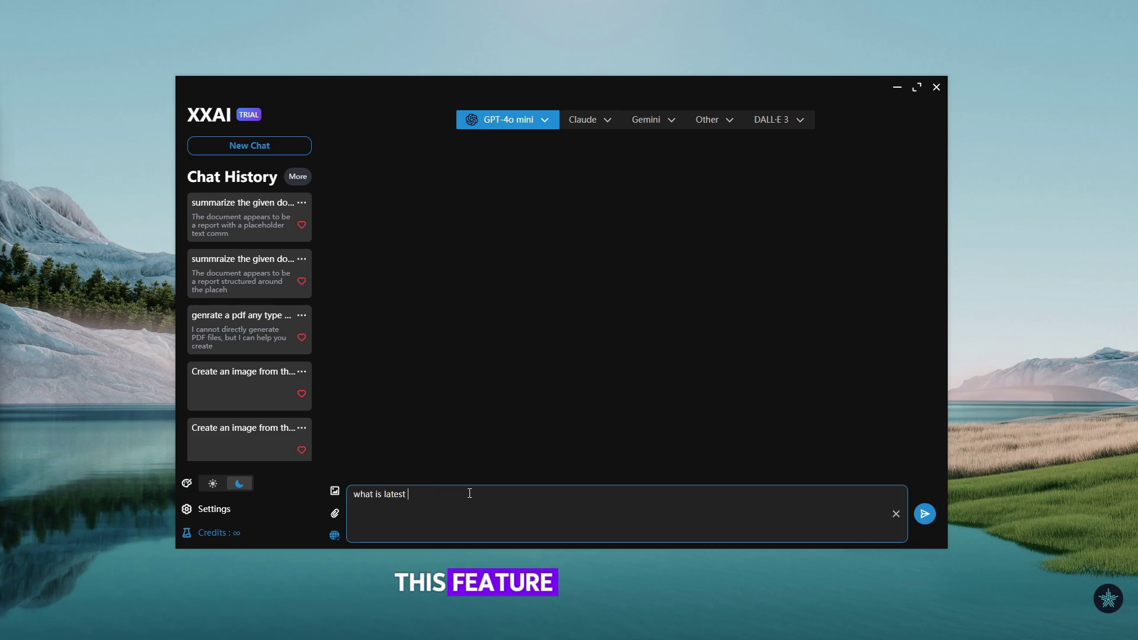
{"action": "type", "text": "update of valorat "}
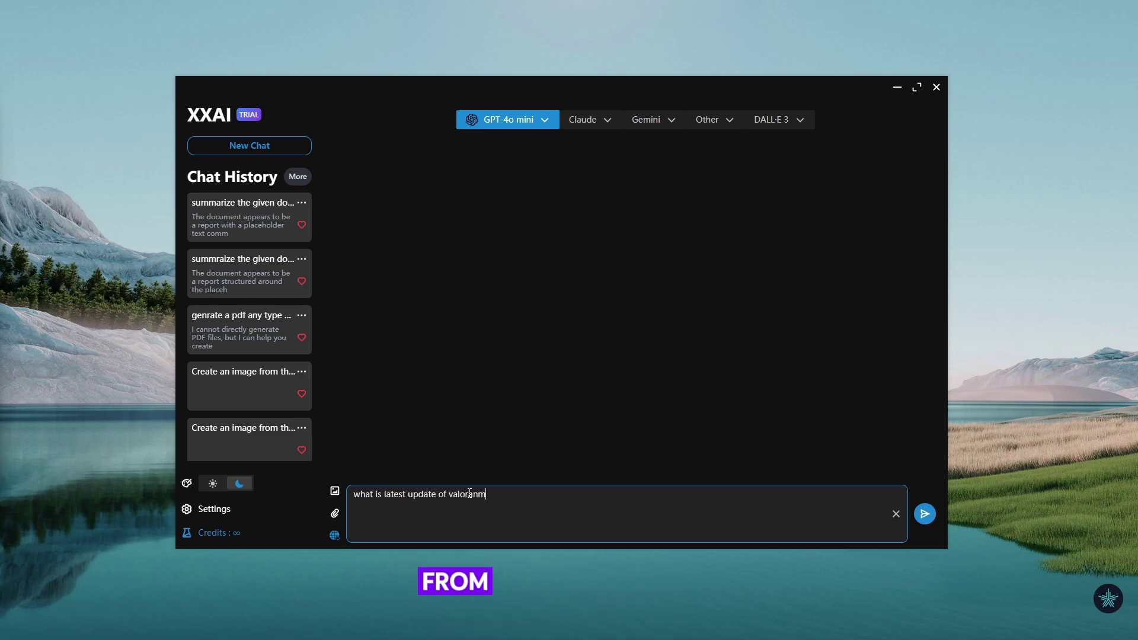
{"action": "type", "text": "rant"}
{"action": "key", "text": "Return"}
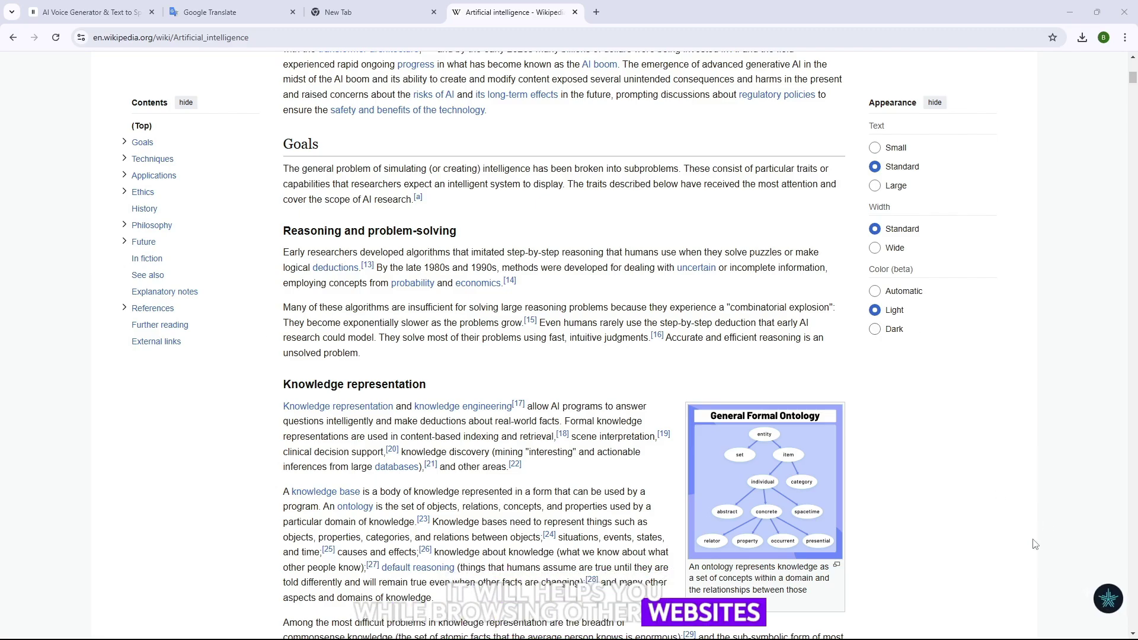
Step: With Ask Ai (Alt+A), select the two Reasoning and problem-solving paragraphs and choose Explain this
{"action": "key", "text": "alt+a"}
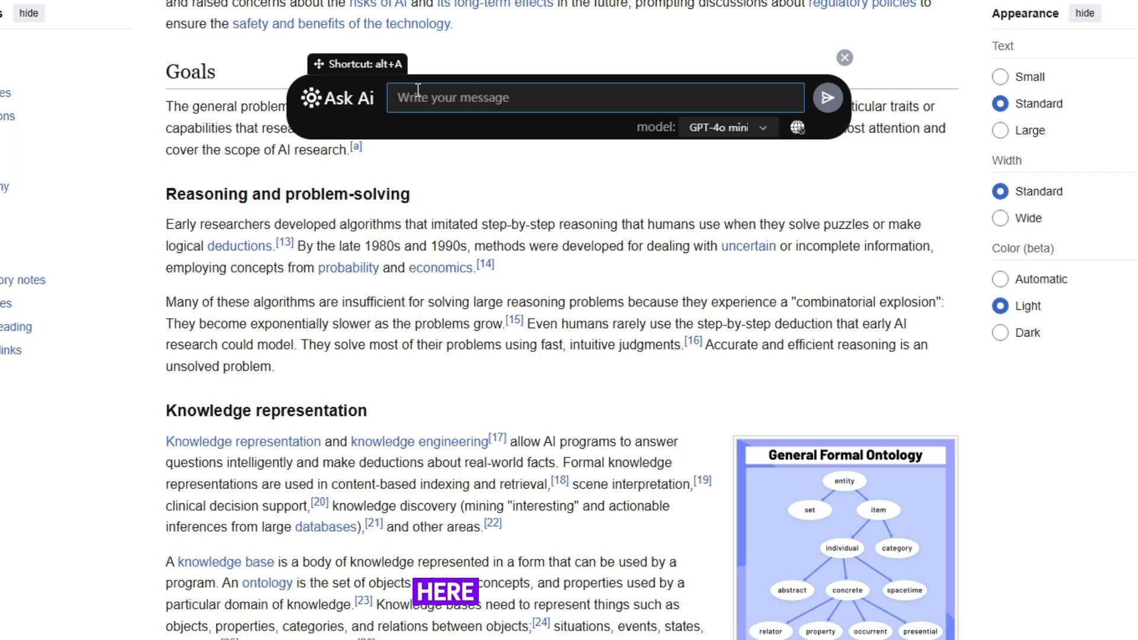
{"action": "scroll", "coordinate": [299, 460], "scroll_direction": "up", "scroll_amount": 1}
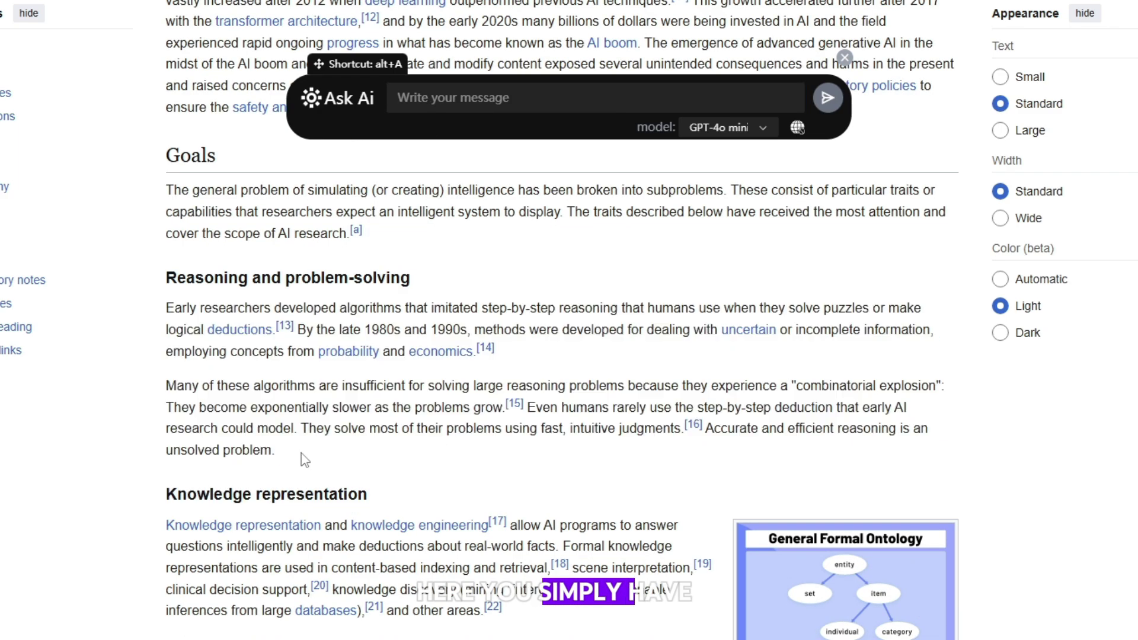
{"action": "left_click_drag", "start_coordinate": [300, 457], "coordinate": [168, 302]}
{"action": "left_click_drag", "start_coordinate": [244, 328], "coordinate": [493, 101]}
{"action": "left_click", "coordinate": [749, 135]}
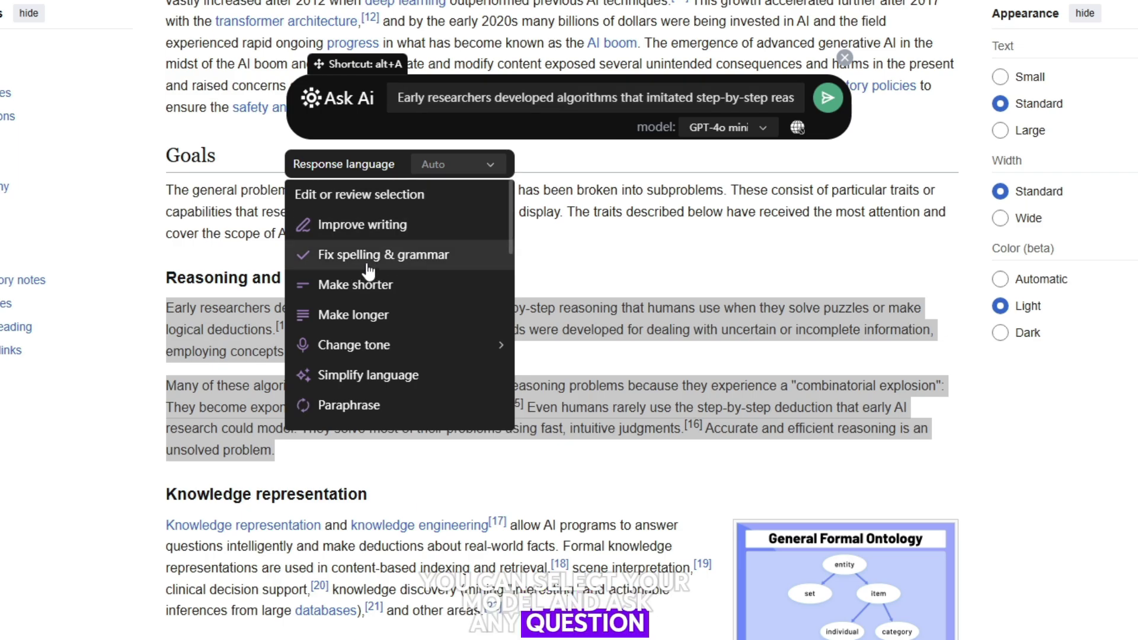
{"action": "scroll", "coordinate": [367, 271], "scroll_direction": "down", "scroll_amount": 4}
{"action": "scroll", "coordinate": [379, 271], "scroll_direction": "down", "scroll_amount": 5}
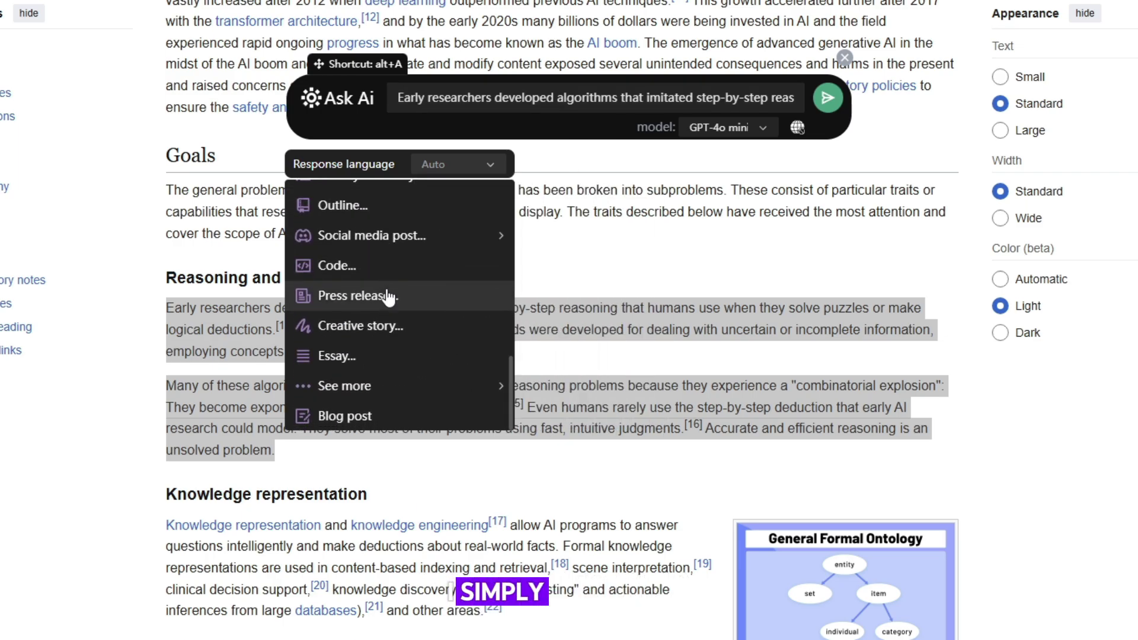
{"action": "scroll", "coordinate": [388, 294], "scroll_direction": "up", "scroll_amount": 5}
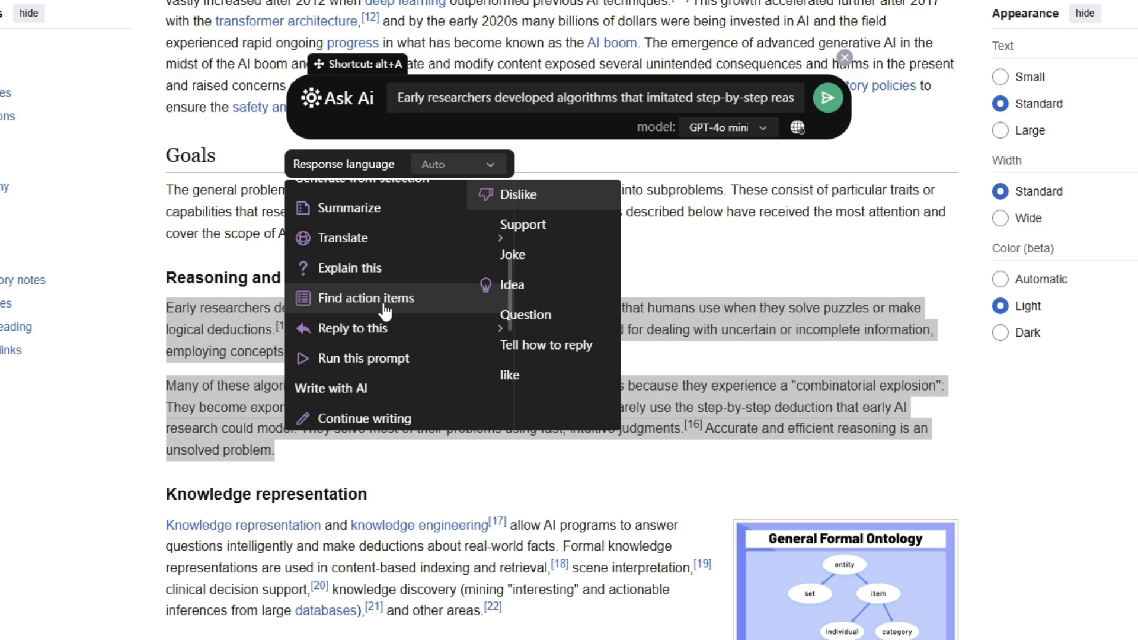
{"action": "left_click", "coordinate": [368, 270]}
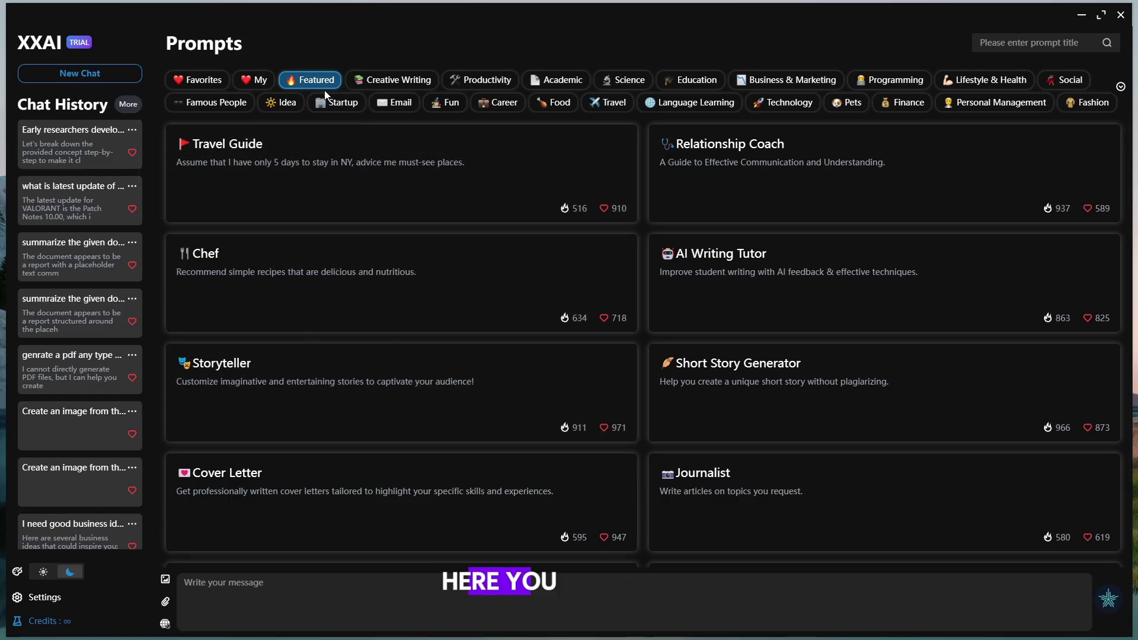
Step: Expand all prompt categories, view My prompts, and start a new custom prompt card
{"action": "left_click", "coordinate": [1119, 87]}
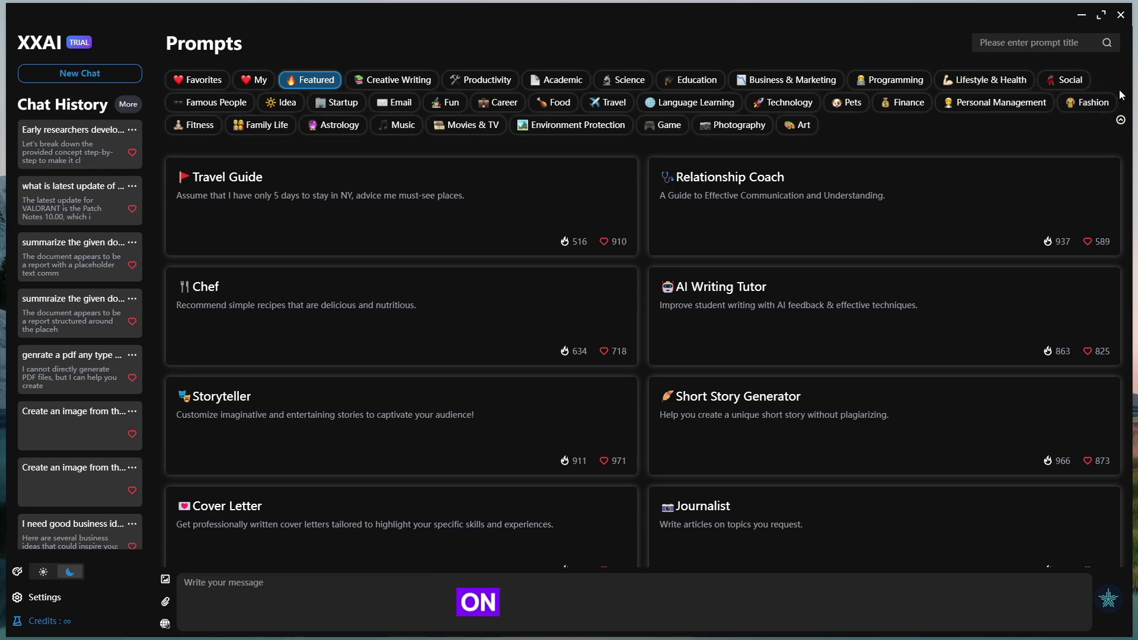
{"action": "left_click", "coordinate": [254, 79]}
{"action": "left_click", "coordinate": [401, 206]}
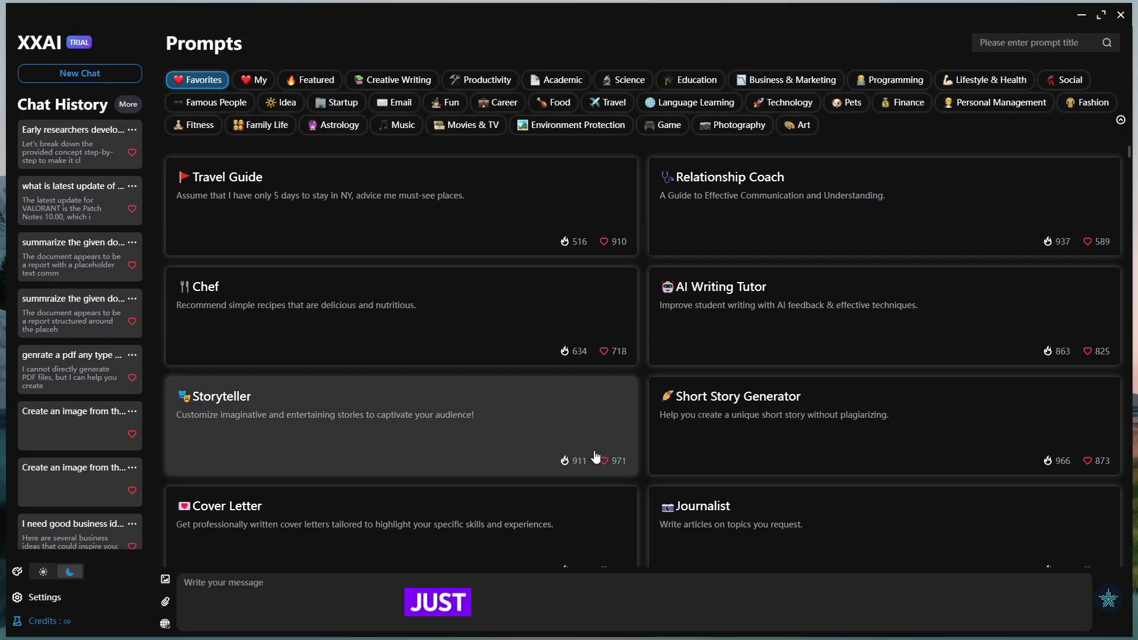
{"action": "scroll", "coordinate": [595, 456], "scroll_direction": "down", "scroll_amount": 3}
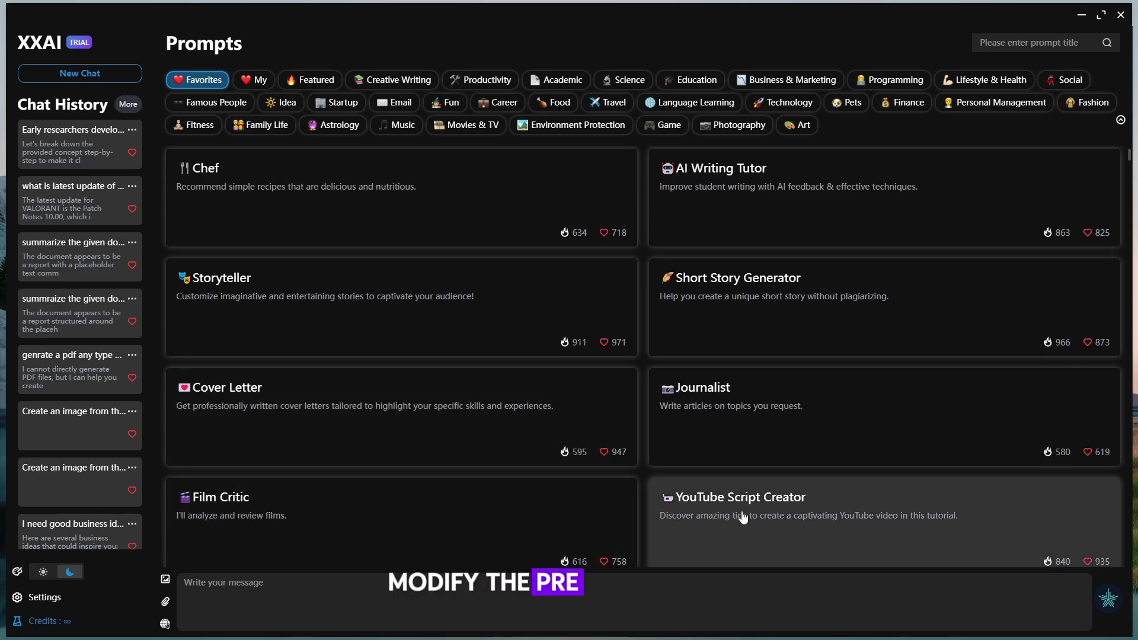
Step: Open YouTube Script Creator and send the humorous cake-baking tutorial video request
{"action": "left_click", "coordinate": [711, 520]}
{"action": "left_click", "coordinate": [406, 586]}
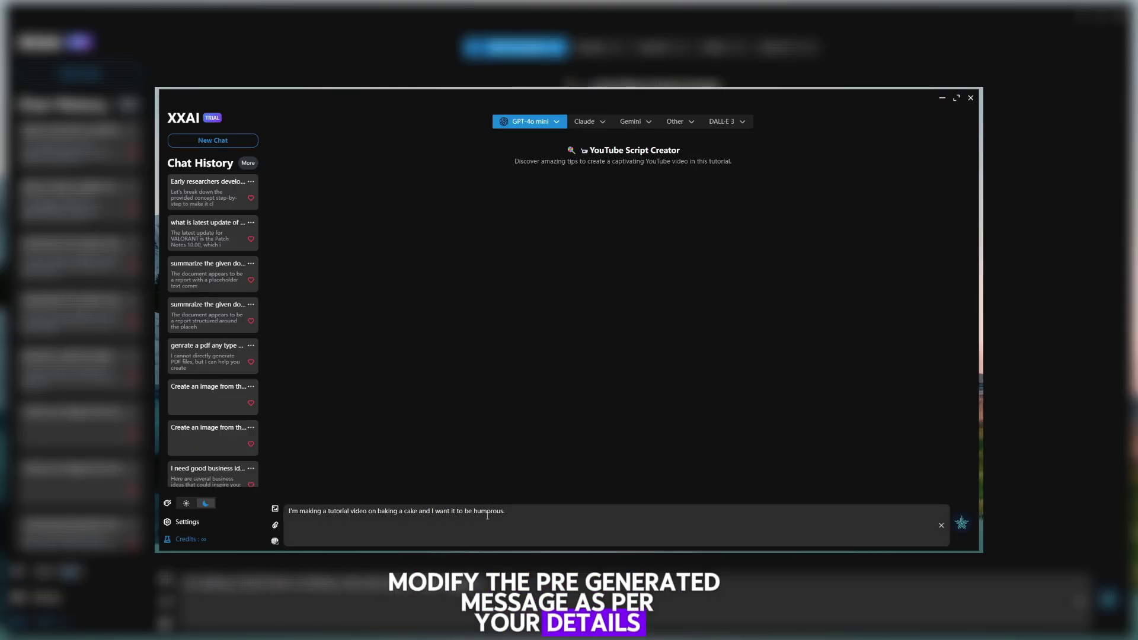
{"action": "left_click", "coordinate": [537, 516]}
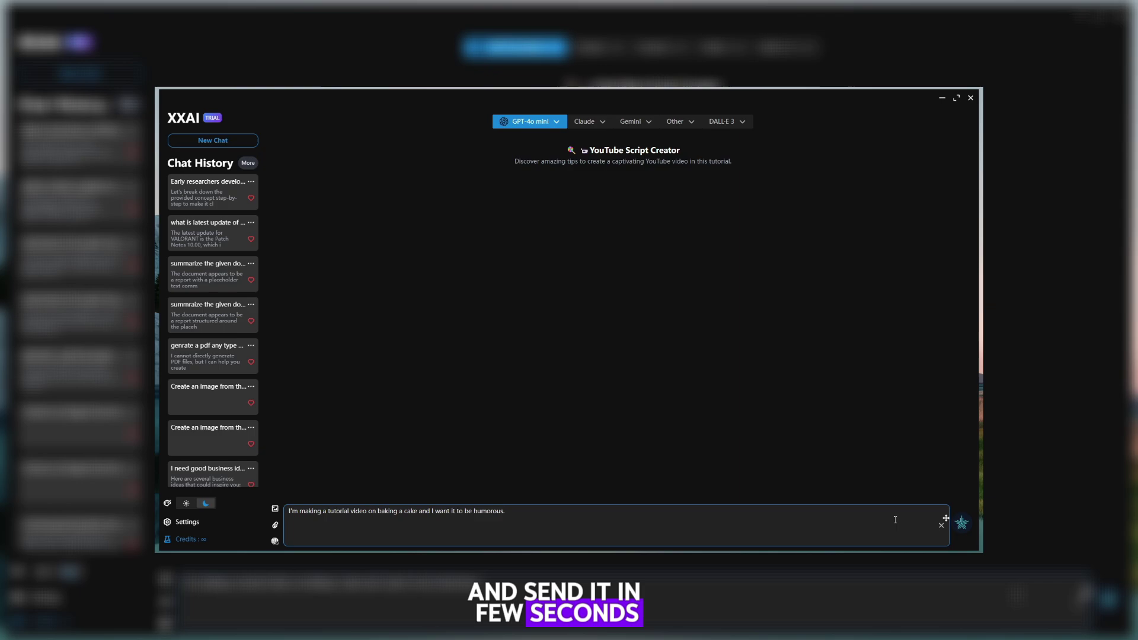
{"action": "key", "text": "Return"}
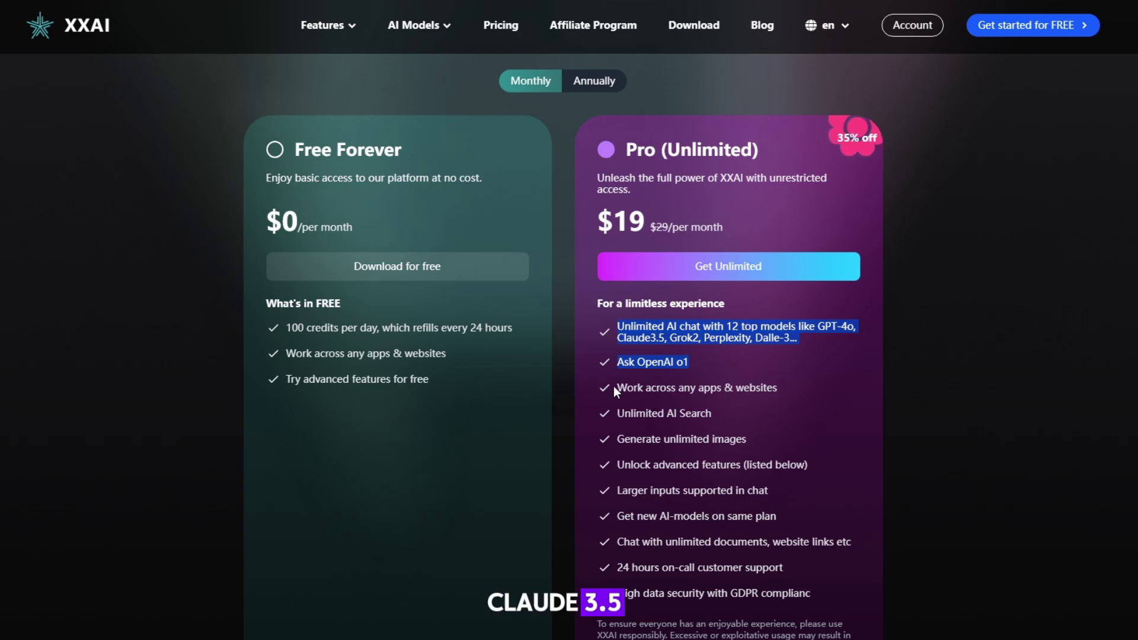
Step: Highlight a Pro plan feature line and scroll down to the Free vs Unlimited Plan comparison
{"action": "left_click_drag", "start_coordinate": [617, 388], "coordinate": [634, 389]}
{"action": "scroll", "coordinate": [715, 481], "scroll_direction": "down", "scroll_amount": 1}
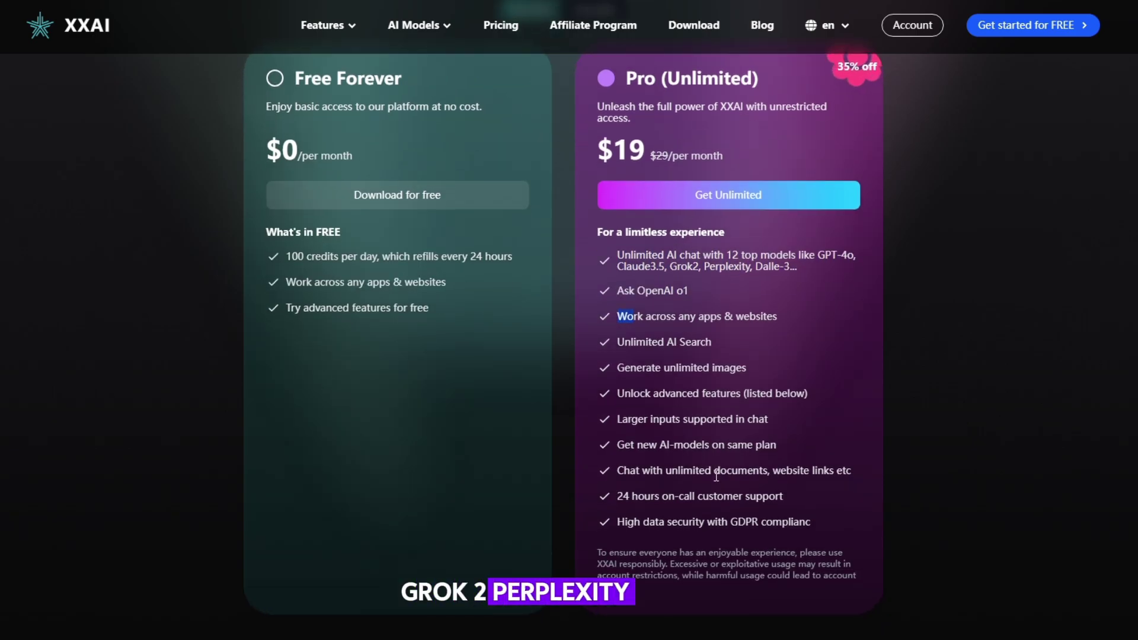
{"action": "scroll", "coordinate": [708, 468], "scroll_direction": "down", "scroll_amount": 10}
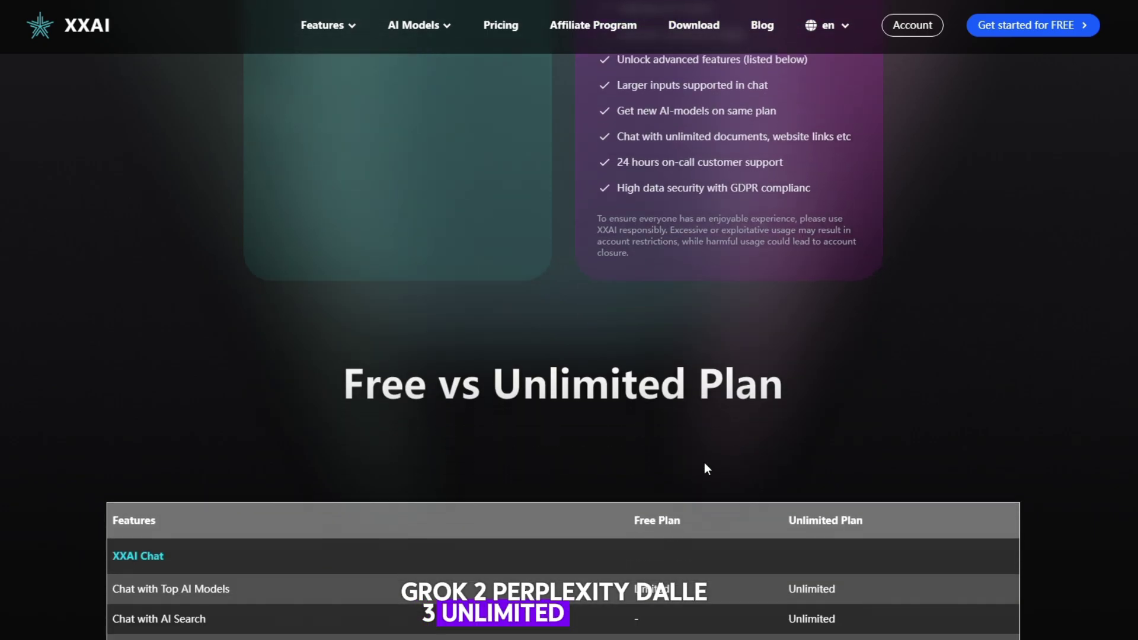
{"action": "scroll", "coordinate": [709, 460], "scroll_direction": "down", "scroll_amount": 3}
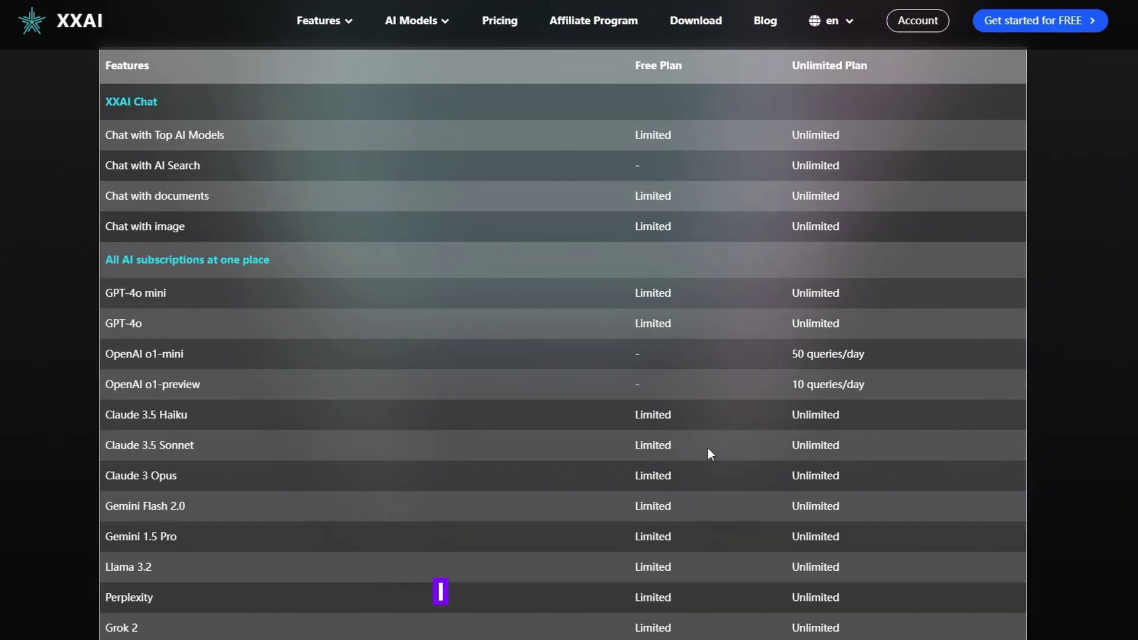
{"action": "scroll", "coordinate": [697, 456], "scroll_direction": "up", "scroll_amount": 5}
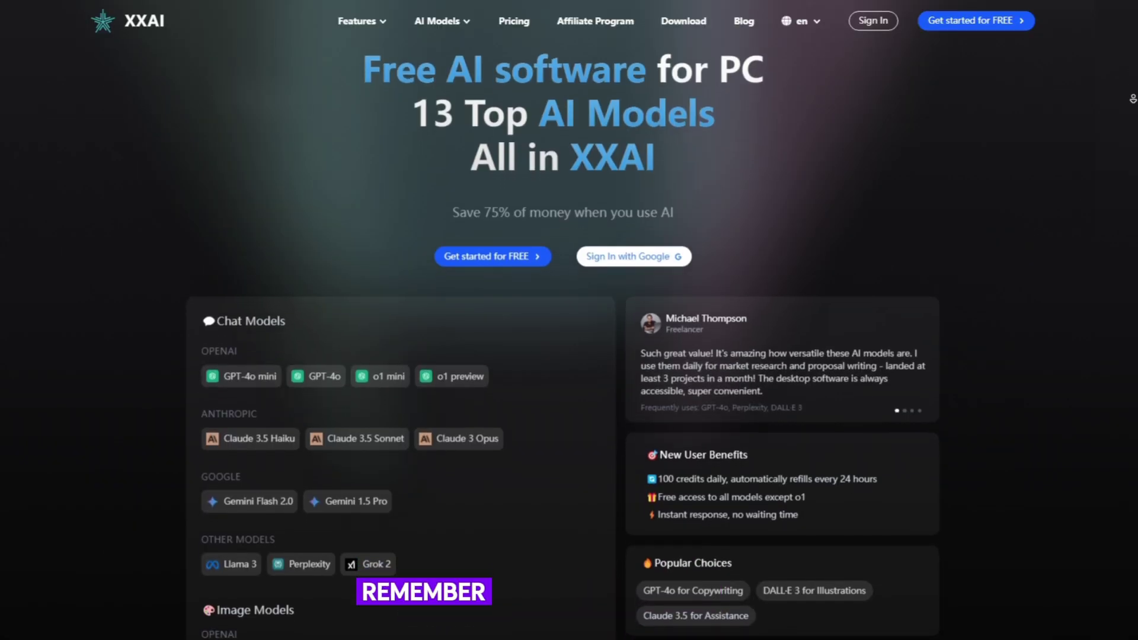
Step: Scroll down the XXAI home page past the hero and feature sections to the FAQ list and footer links
{"action": "scroll", "coordinate": [569, 343], "scroll_direction": "down", "scroll_amount": 6}
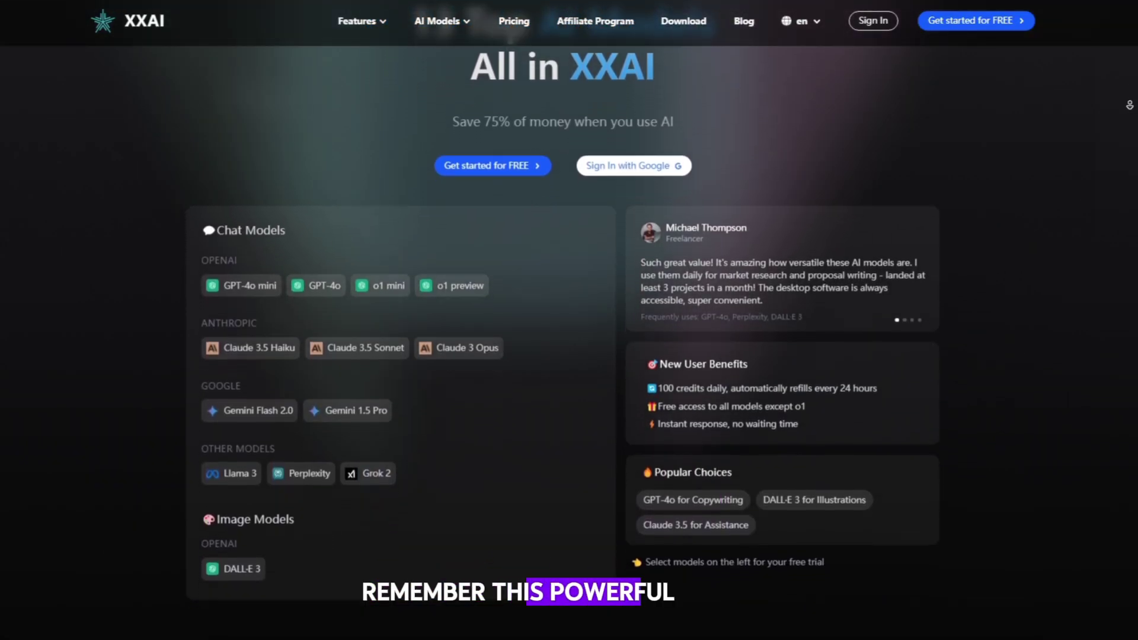
{"action": "scroll", "coordinate": [568, 344], "scroll_direction": "down", "scroll_amount": 8}
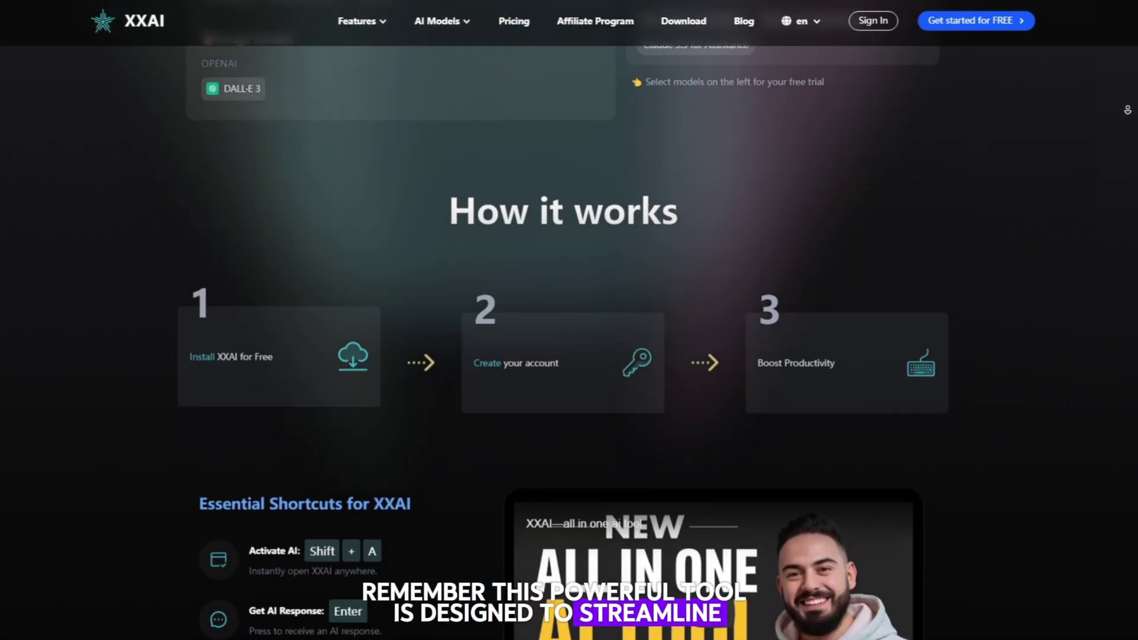
{"action": "scroll", "coordinate": [569, 344], "scroll_direction": "down", "scroll_amount": 8}
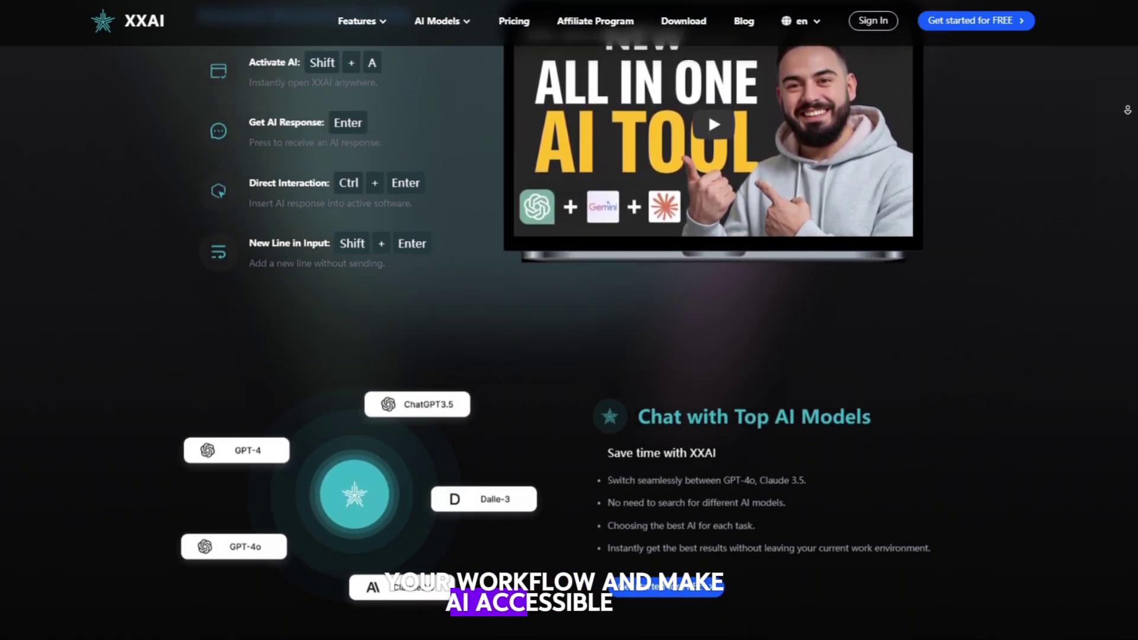
{"action": "scroll", "coordinate": [569, 343], "scroll_direction": "down", "scroll_amount": 8}
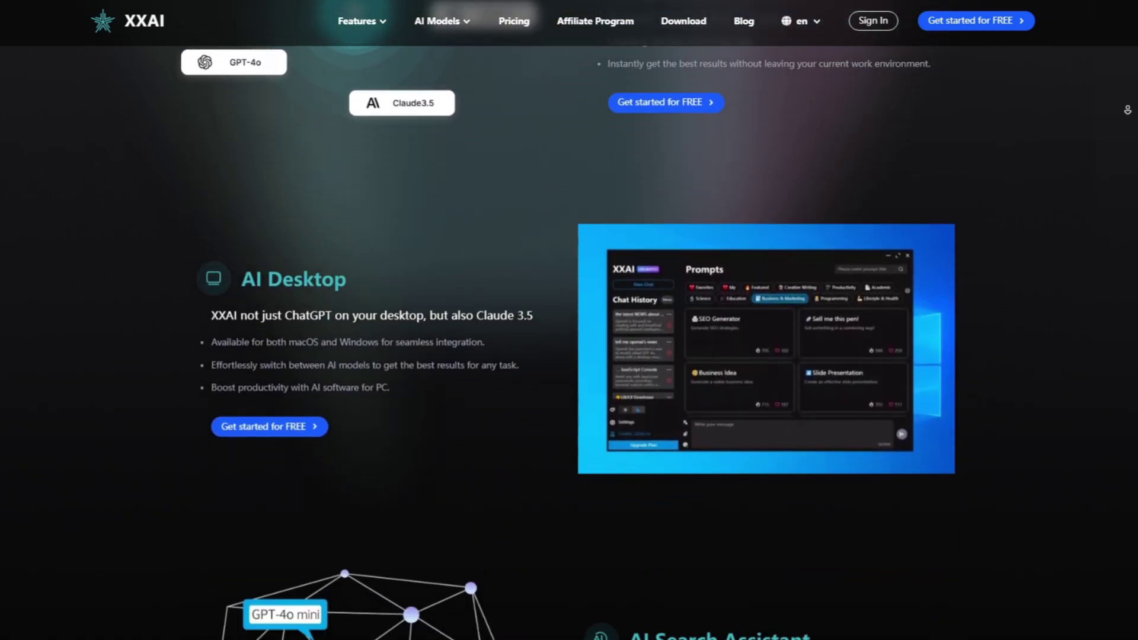
{"action": "scroll", "coordinate": [568, 343], "scroll_direction": "down", "scroll_amount": 8}
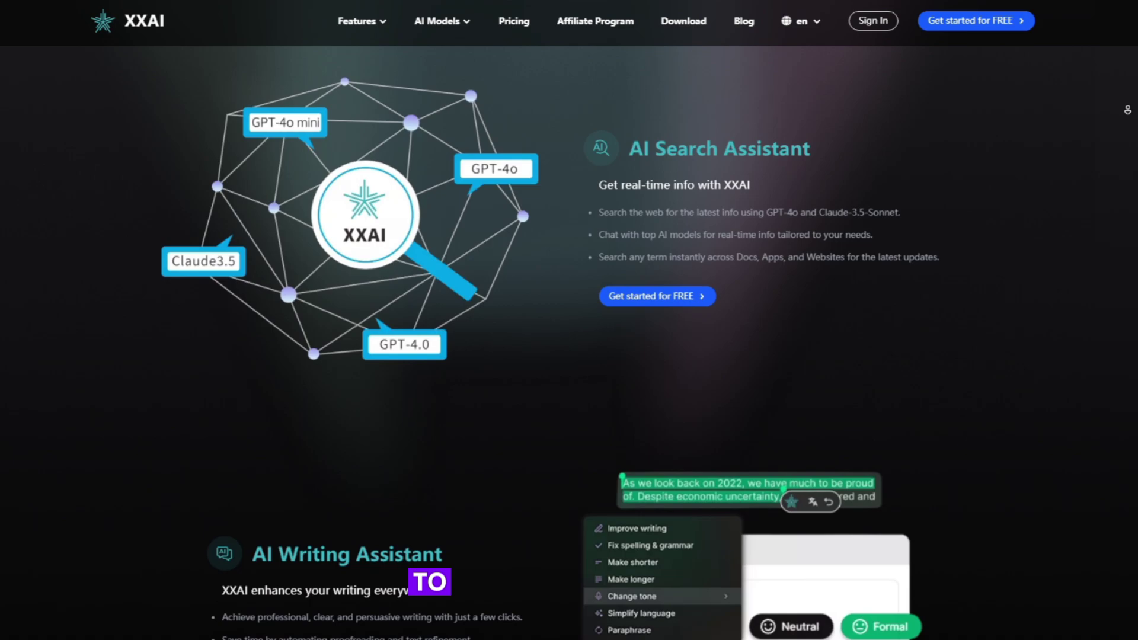
{"action": "scroll", "coordinate": [569, 344], "scroll_direction": "down", "scroll_amount": 8}
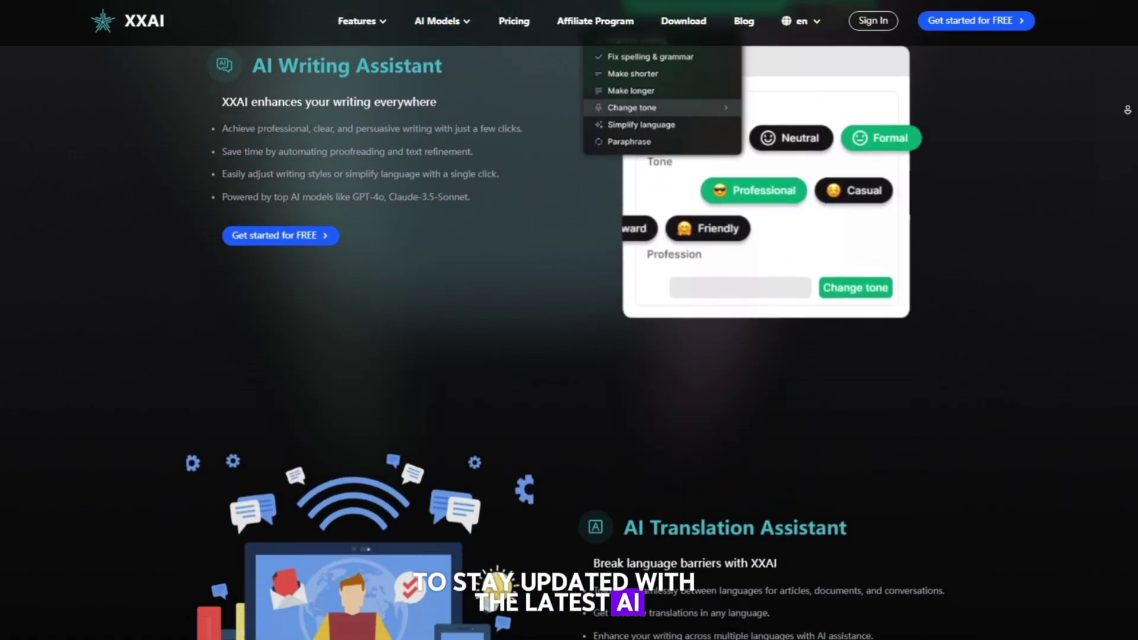
{"action": "scroll", "coordinate": [569, 343], "scroll_direction": "down", "scroll_amount": 8}
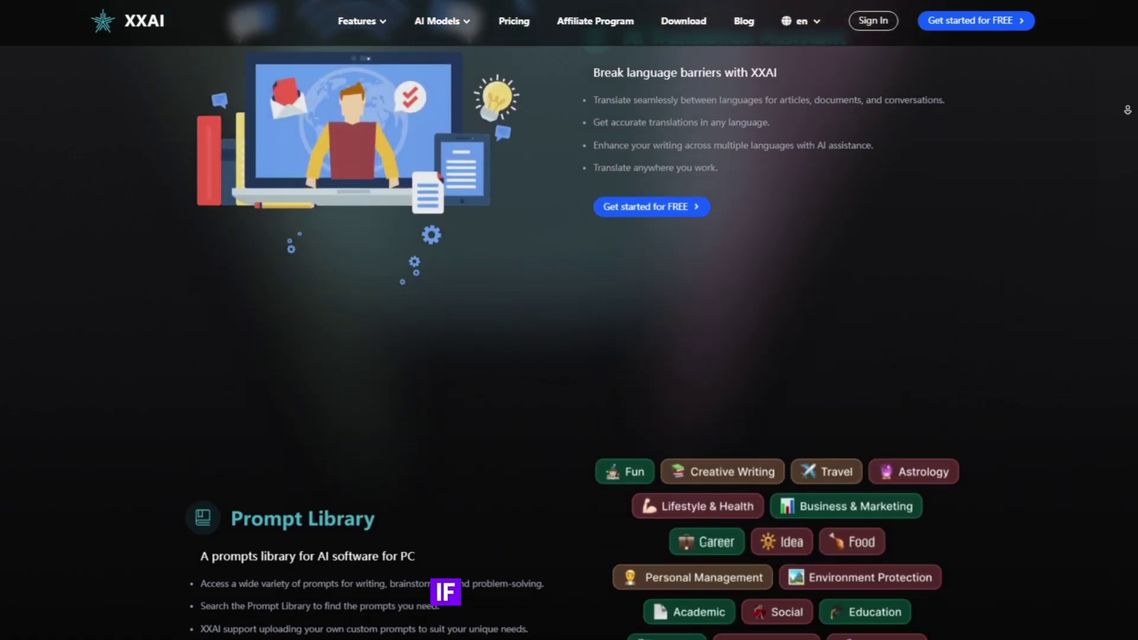
{"action": "scroll", "coordinate": [569, 344], "scroll_direction": "down", "scroll_amount": 8}
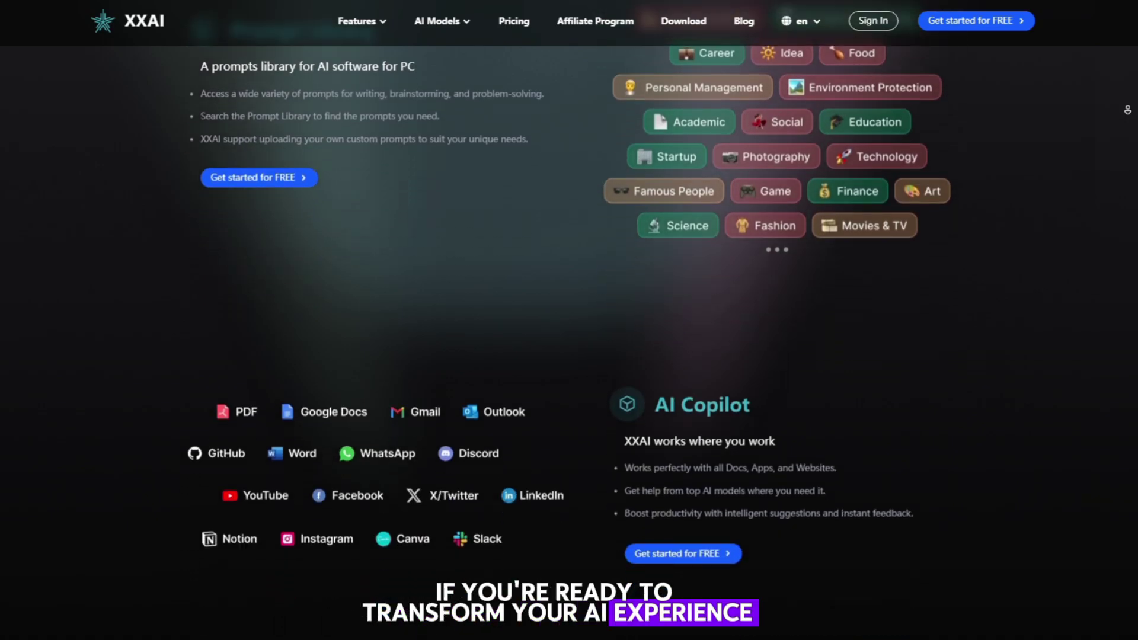
{"action": "scroll", "coordinate": [569, 343], "scroll_direction": "down", "scroll_amount": 8}
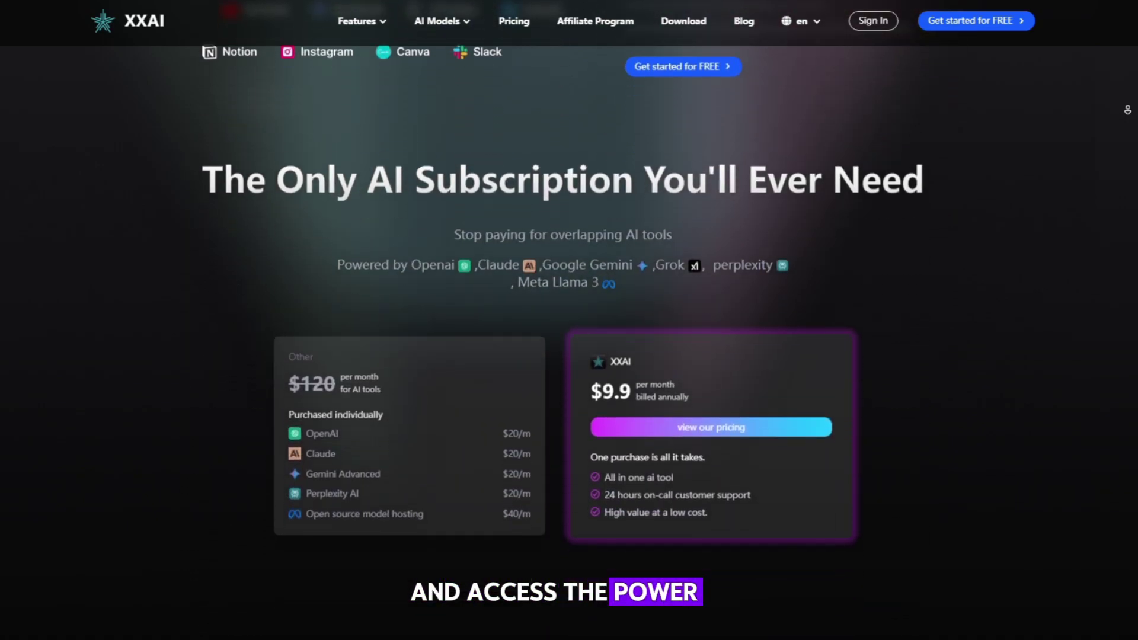
{"action": "scroll", "coordinate": [569, 343], "scroll_direction": "down", "scroll_amount": 8}
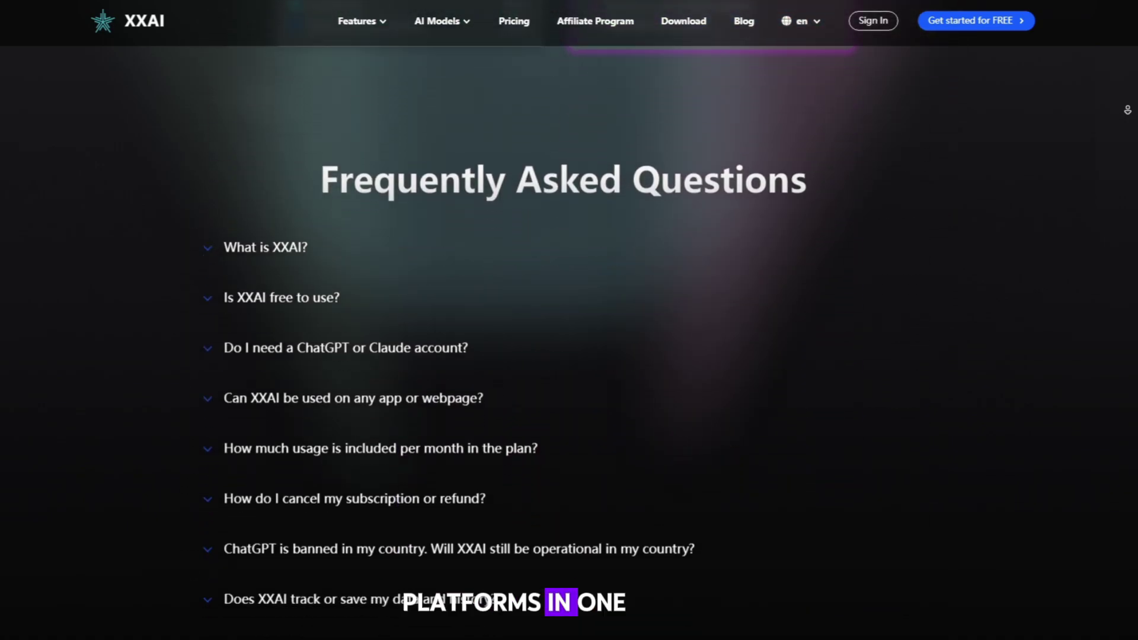
{"action": "scroll", "coordinate": [569, 344], "scroll_direction": "down", "scroll_amount": 2}
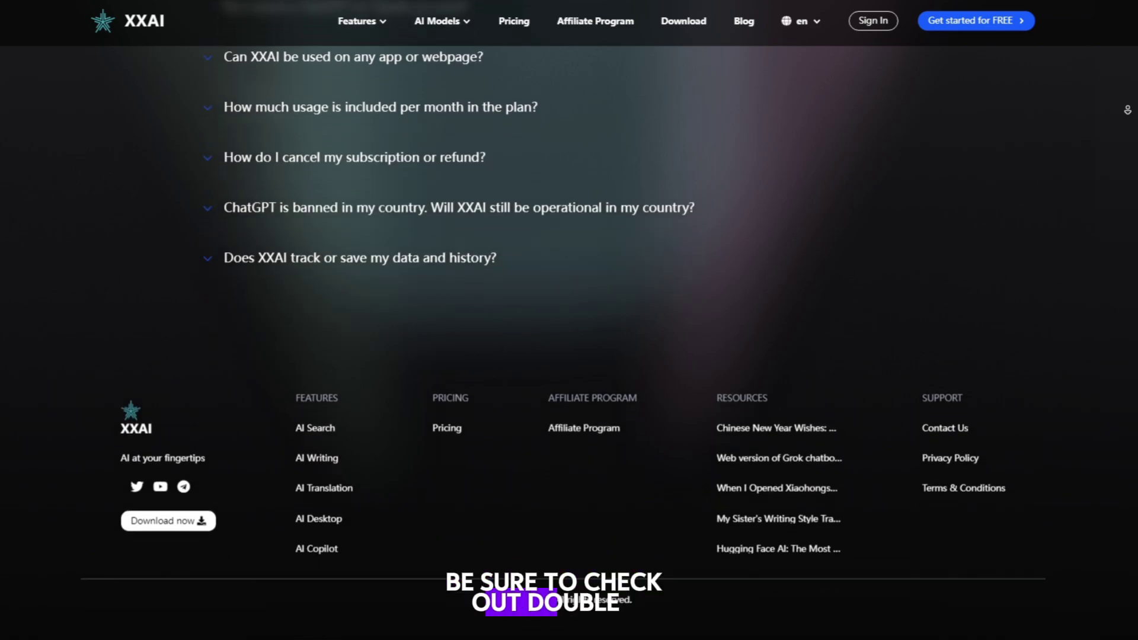